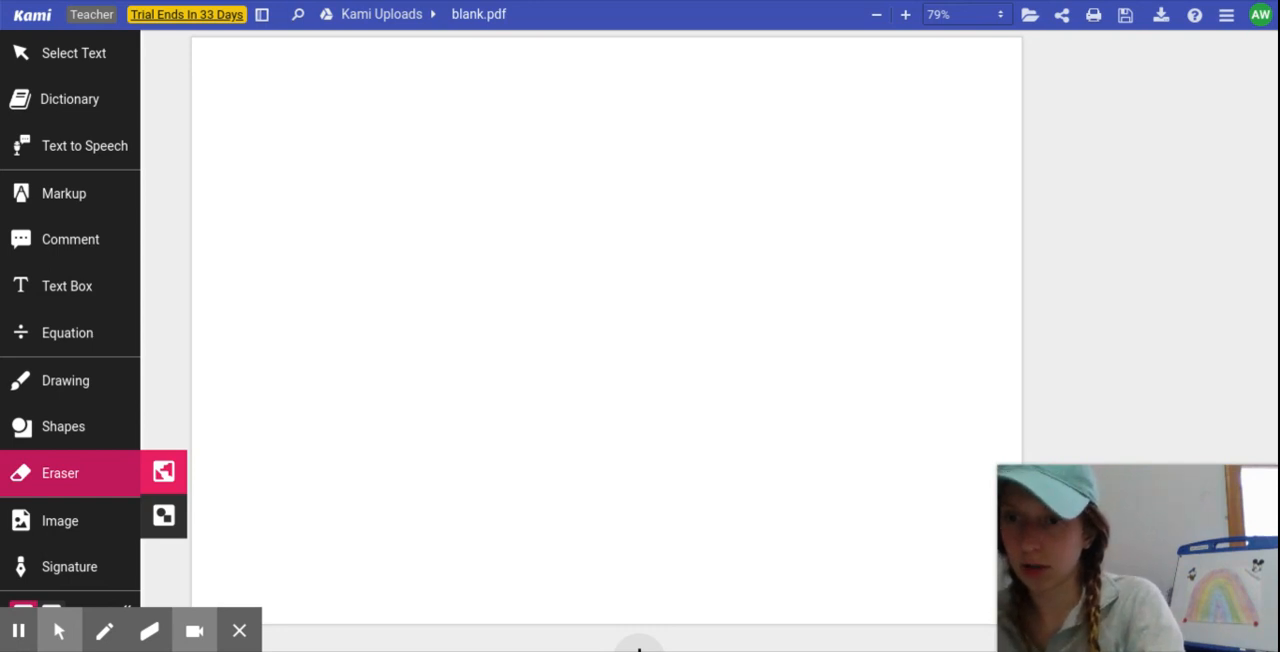
With the pen, handwrite 'Standard form' across the top of the page
key("d")
mouse_move(255, 68)
left_mouse_down()
mouse_move(218, 120)
mouse_move(300, 118)
left_mouse_up()
mouse_move(262, 88)
left_mouse_down()
mouse_move(420, 103)
mouse_move(457, 91)
mouse_move(555, 118)
left_mouse_up()
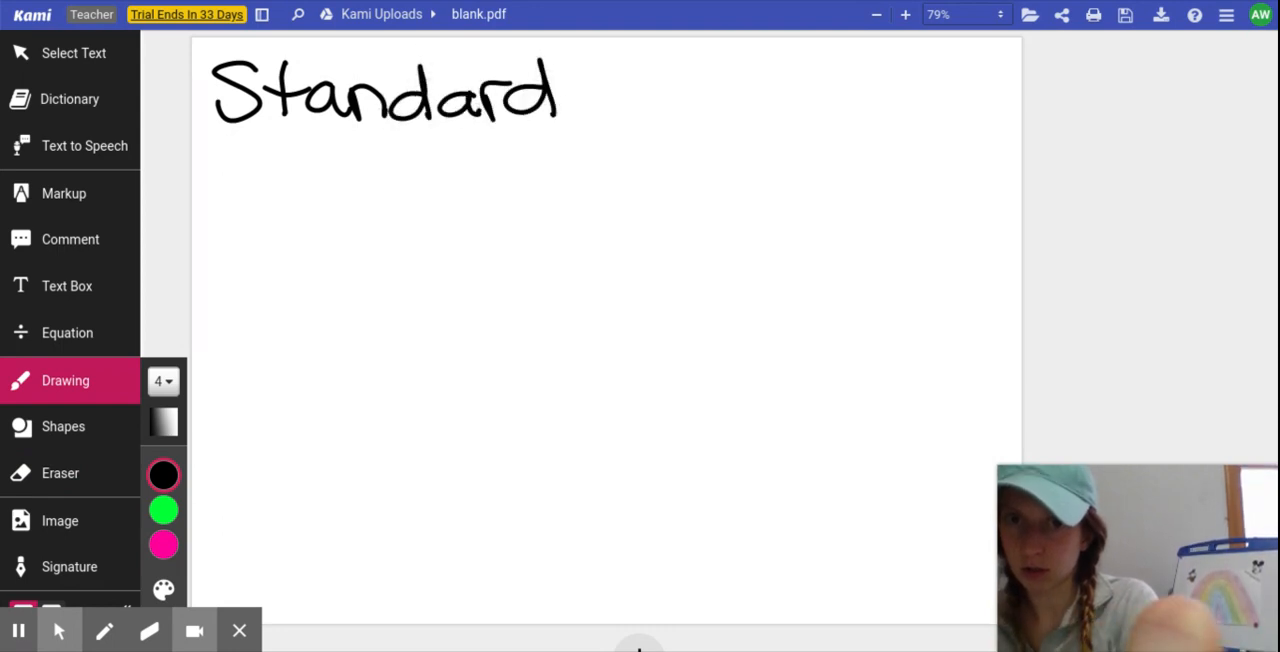
mouse_move(590, 55)
left_mouse_down()
mouse_move(577, 94)
mouse_move(685, 92)
mouse_move(745, 118)
left_mouse_up()
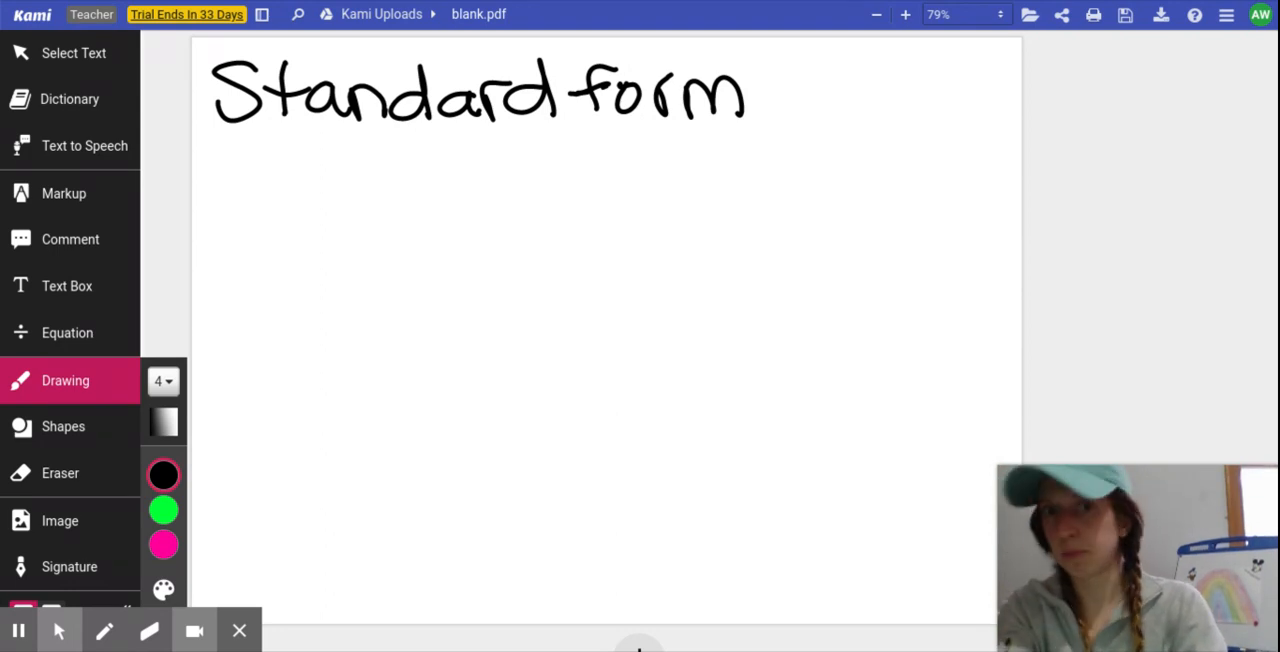
Handwrite '= 4,285' after 'Standard form' on the top line
mouse_move(763, 87)
left_mouse_down()
mouse_move(784, 86)
mouse_move(790, 103)
left_mouse_up()
mouse_move(830, 60)
left_mouse_down()
mouse_move(858, 100)
mouse_move(846, 130)
left_mouse_up()
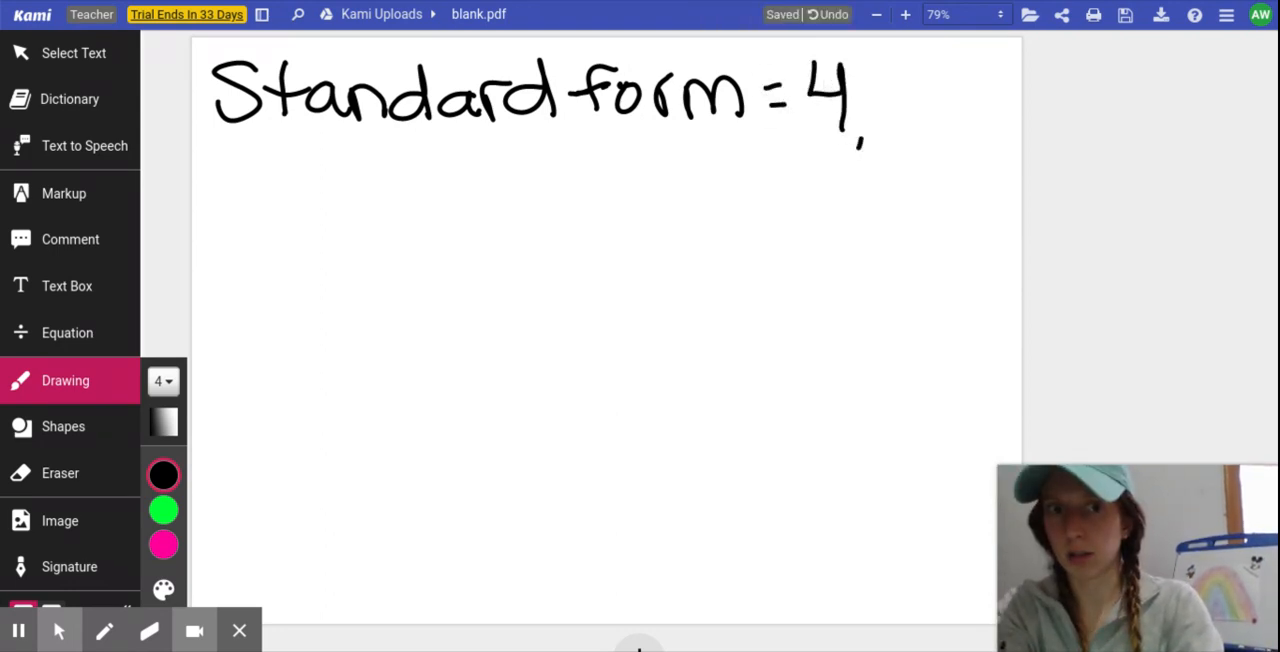
mouse_move(876, 75)
left_mouse_down()
mouse_move(880, 128)
mouse_move(918, 128)
left_mouse_up()
mouse_move(958, 68)
left_mouse_down()
mouse_move(957, 120)
mouse_move(945, 70)
mouse_move(972, 100)
mouse_move(968, 130)
left_mouse_up()
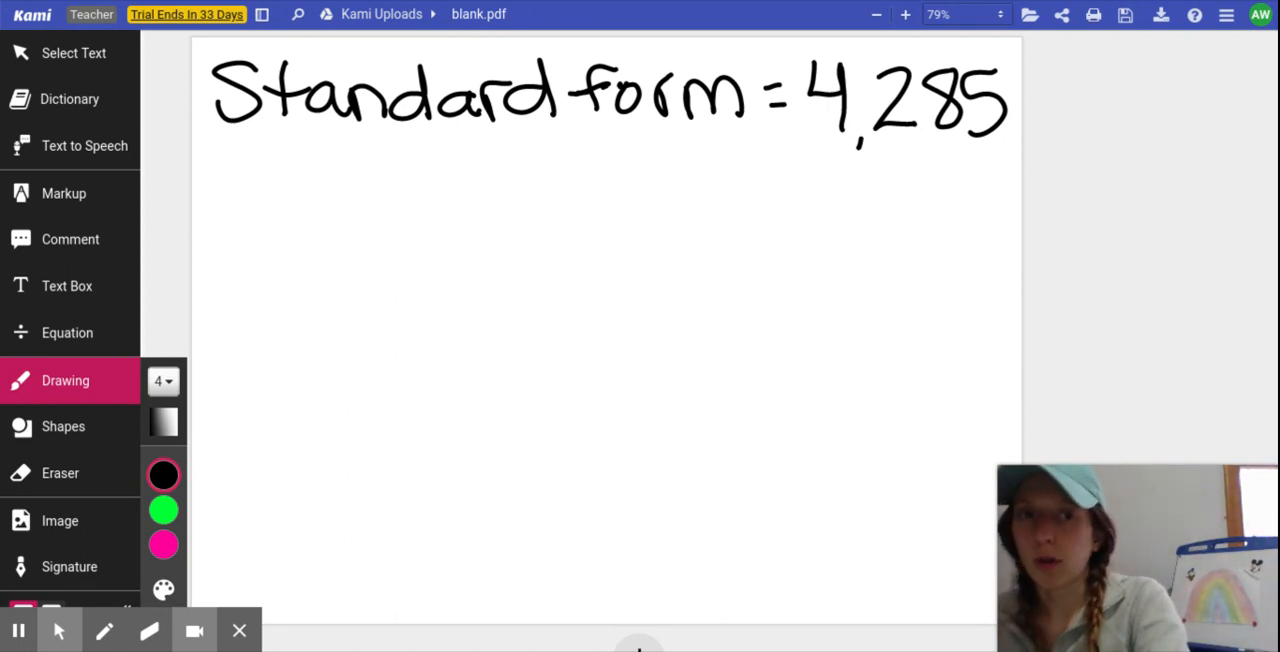
Handwrite 'Word form = four thousand' on the second line
mouse_move(205, 171)
left_mouse_down()
mouse_move(207, 202)
mouse_move(234, 214)
mouse_move(255, 170)
mouse_move(270, 188)
mouse_move(292, 173)
mouse_move(326, 212)
left_mouse_up()
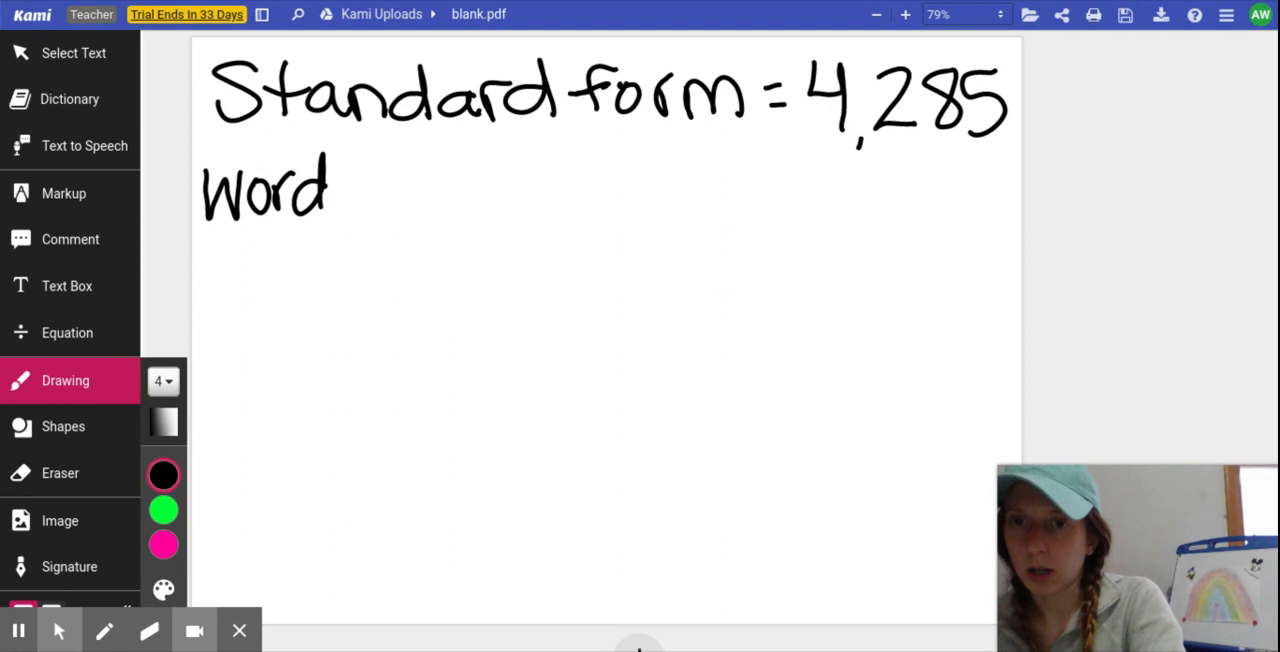
mouse_move(396, 158)
left_mouse_down()
mouse_move(366, 225)
mouse_move(378, 200)
left_mouse_up()
mouse_move(405, 188)
left_mouse_down()
mouse_move(460, 193)
mouse_move(486, 220)
left_mouse_up()
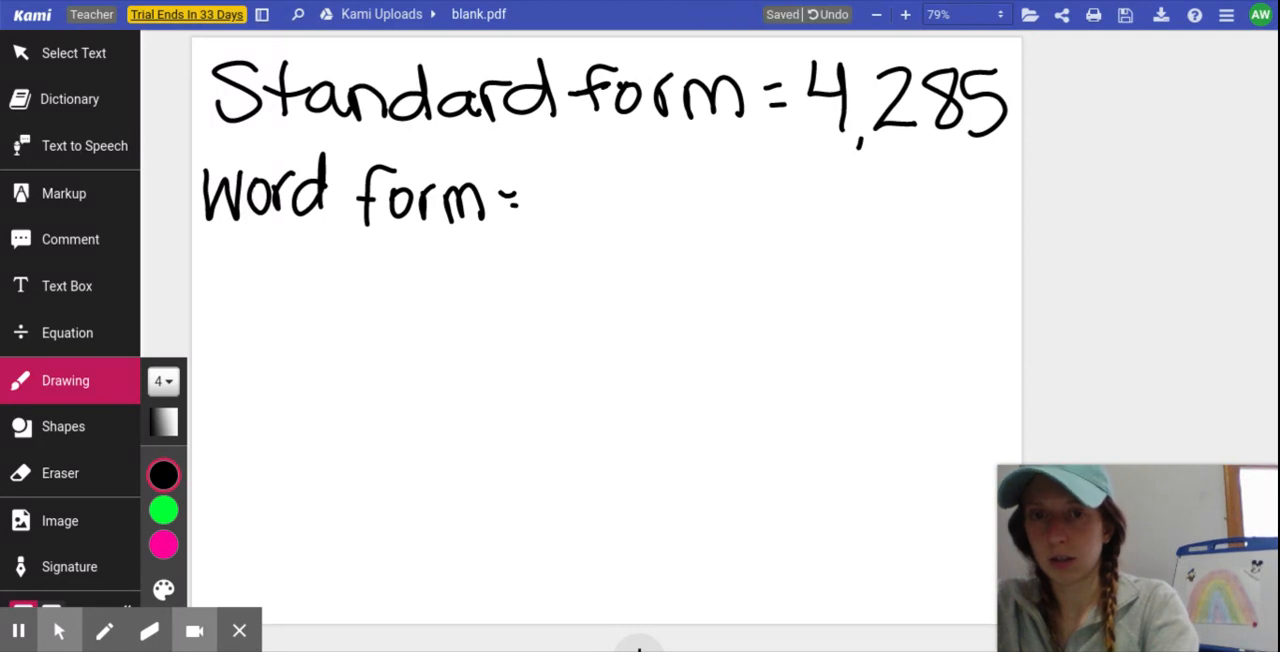
left_click_drag(558, 168, 538, 226)
mouse_move(528, 196)
left_mouse_down()
mouse_move(591, 194)
mouse_move(623, 217)
mouse_move(645, 192)
mouse_move(664, 225)
mouse_move(682, 200)
left_mouse_up()
mouse_move(690, 178)
left_mouse_down()
mouse_move(694, 212)
mouse_move(749, 217)
mouse_move(786, 203)
mouse_move(800, 216)
mouse_move(820, 206)
mouse_move(914, 225)
mouse_move(928, 198)
mouse_move(984, 196)
left_mouse_up()
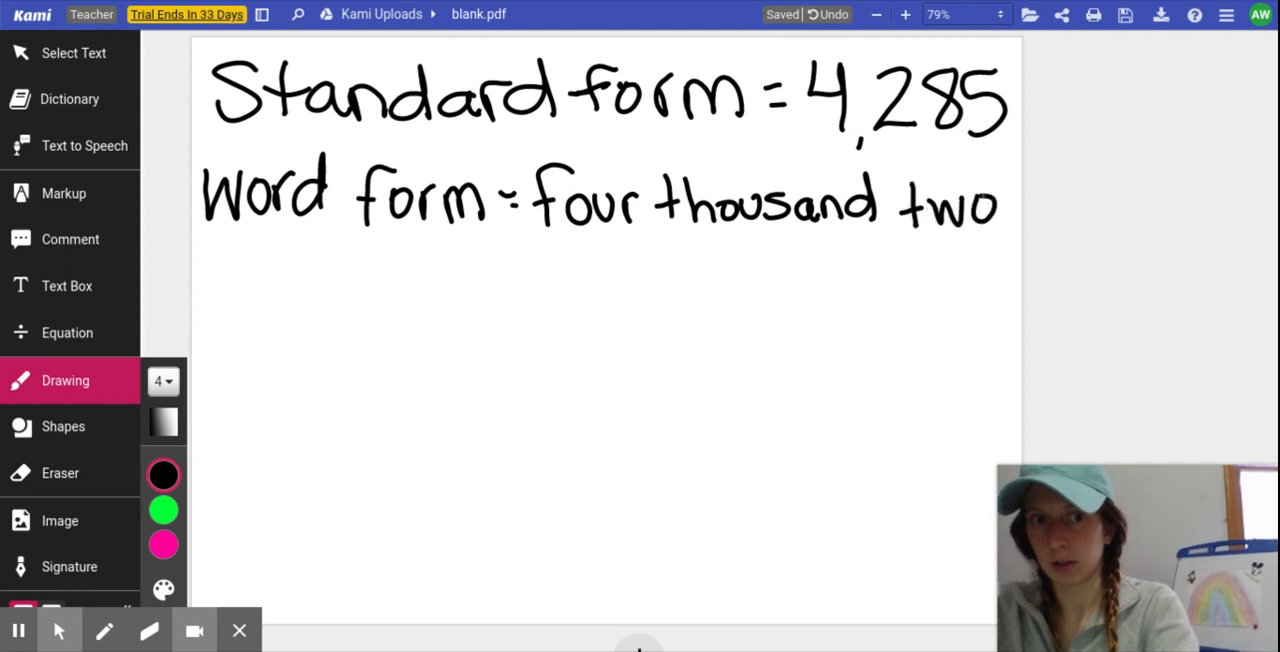
Continue the word form with 'two hundred eighty five' on the next line
mouse_move(533, 240)
left_mouse_down()
mouse_move(536, 287)
mouse_move(570, 287)
mouse_move(600, 262)
mouse_move(630, 287)
mouse_move(674, 288)
mouse_move(686, 262)
mouse_move(712, 288)
mouse_move(740, 270)
left_mouse_up()
mouse_move(742, 236)
left_mouse_down()
mouse_move(742, 288)
mouse_move(812, 286)
mouse_move(826, 306)
left_mouse_up()
mouse_move(850, 242)
left_mouse_down()
mouse_move(862, 286)
mouse_move(878, 256)
mouse_move(900, 284)
left_mouse_up()
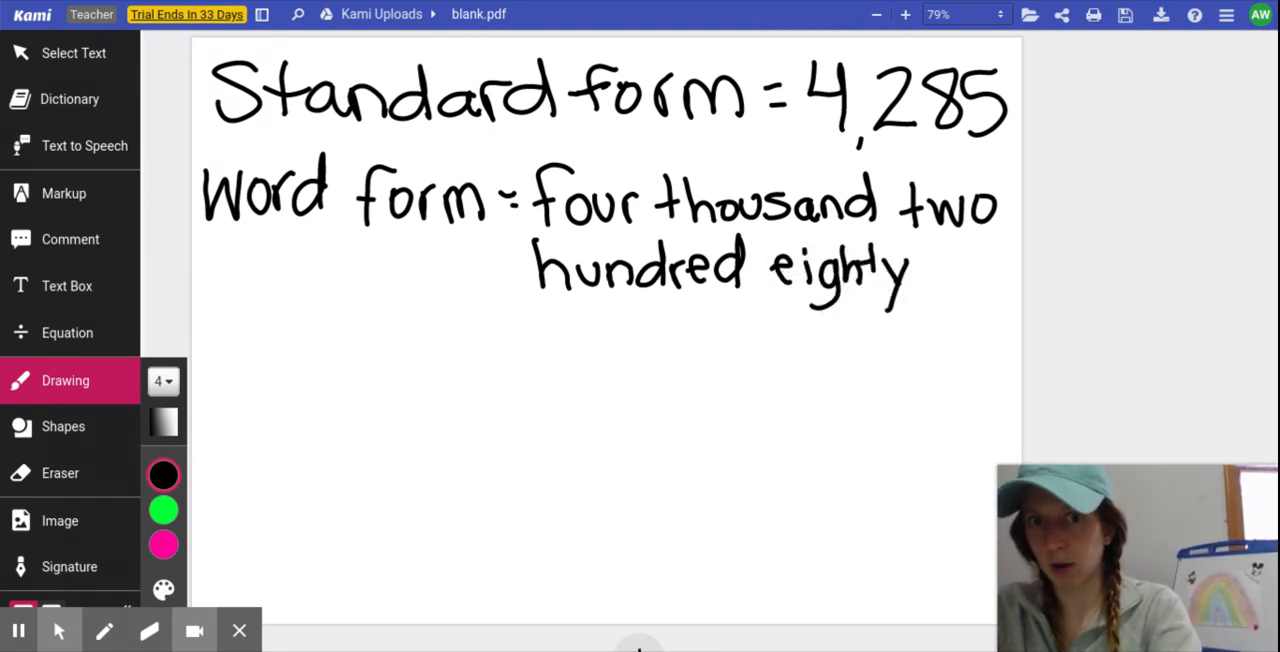
mouse_move(952, 252)
left_mouse_down()
mouse_move(942, 290)
mouse_move(952, 268)
left_mouse_up()
mouse_move(962, 268)
left_mouse_down()
mouse_move(962, 290)
mouse_move(992, 258)
mouse_move(1014, 288)
left_mouse_up()
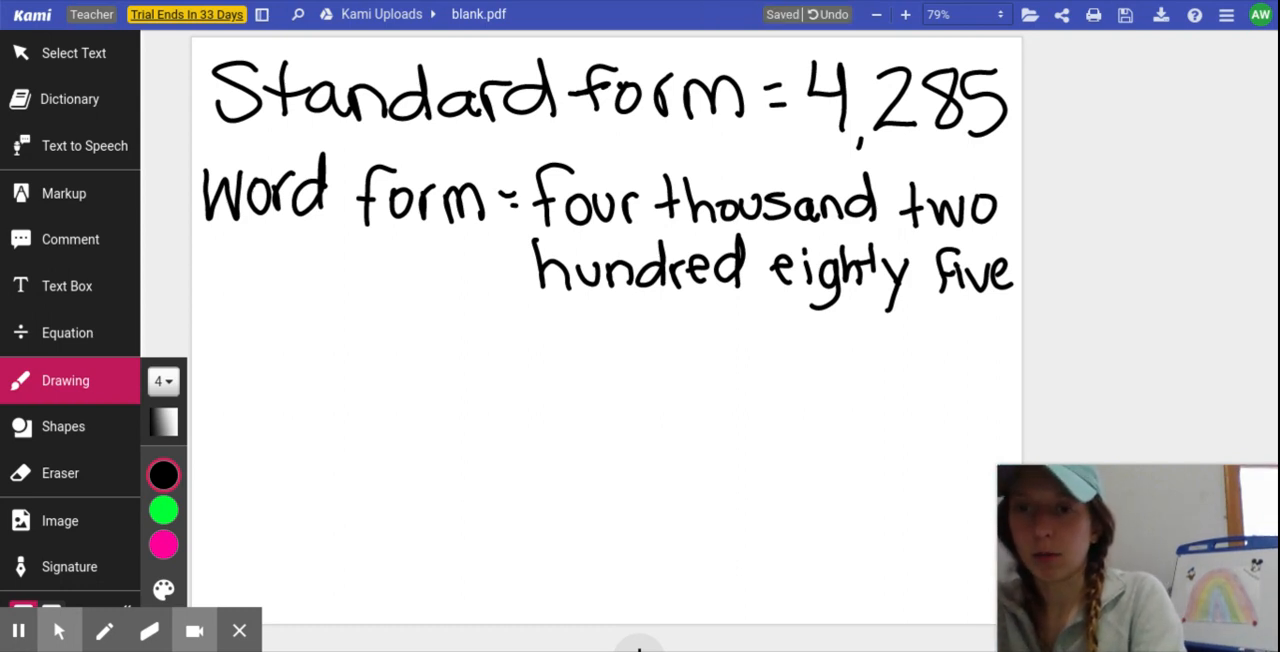
Handwrite the heading 'Unit form:' on the third line
mouse_move(203, 346)
left_mouse_down()
mouse_move(254, 346)
mouse_move(246, 380)
mouse_move(282, 398)
left_mouse_up()
mouse_move(298, 348)
left_mouse_down()
mouse_move(299, 396)
mouse_move(316, 364)
mouse_move(338, 406)
mouse_move(354, 376)
left_mouse_up()
mouse_move(366, 376)
left_mouse_down()
mouse_move(392, 372)
mouse_move(440, 404)
left_mouse_up()
left_click(460, 370)
left_click(460, 392)
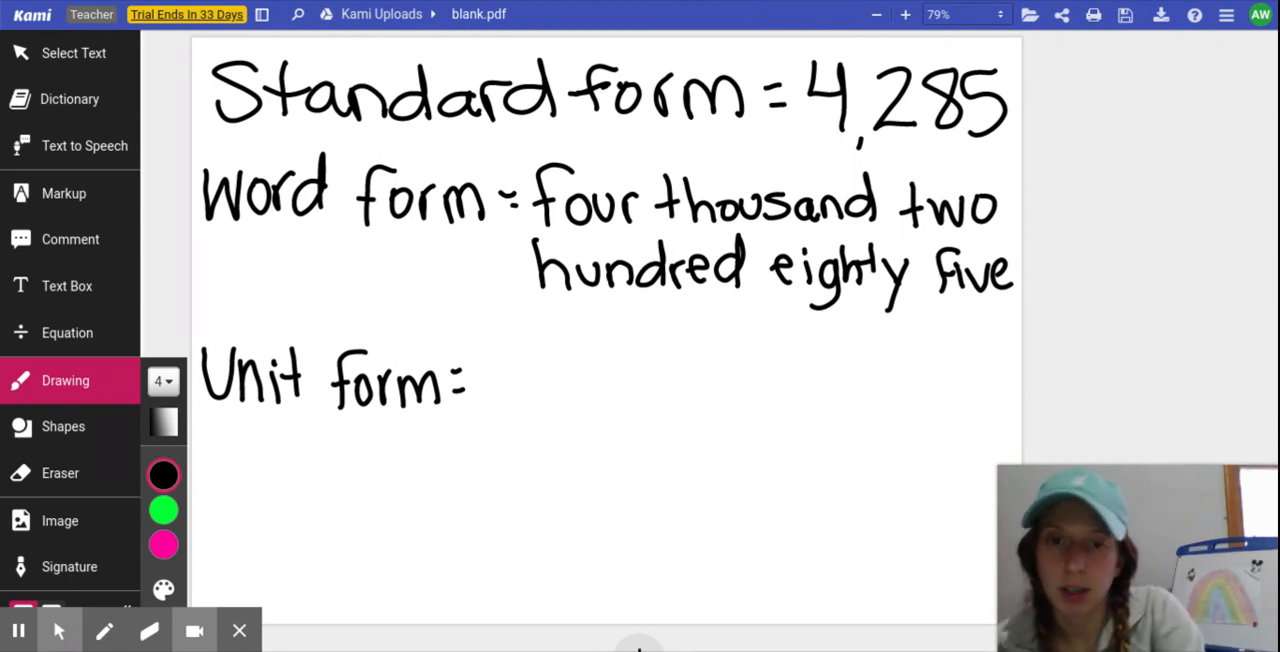
Handwrite '4 thousands 2 hundreds' after 'Unit form:'
mouse_move(490, 346)
left_mouse_down()
mouse_move(518, 384)
mouse_move(510, 410)
left_mouse_up()
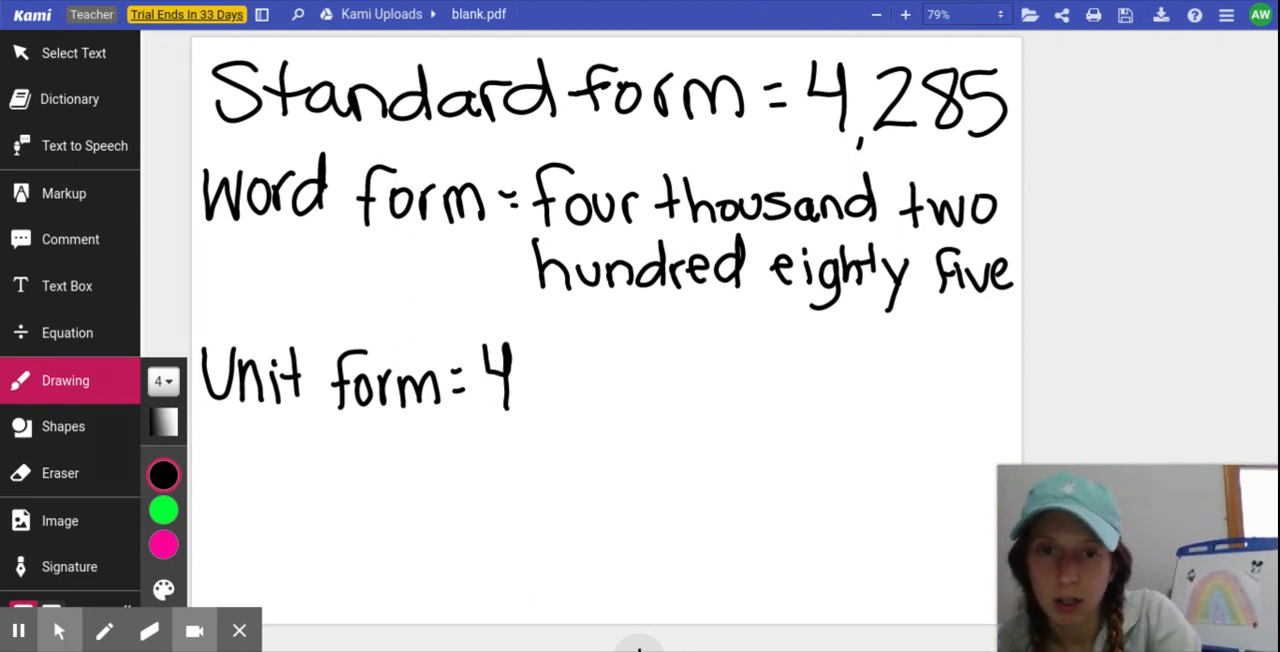
left_click_drag(530, 354, 528, 410)
mouse_move(518, 380)
left_mouse_down()
mouse_move(546, 378)
mouse_move(574, 410)
mouse_move(586, 388)
mouse_move(612, 402)
left_mouse_up()
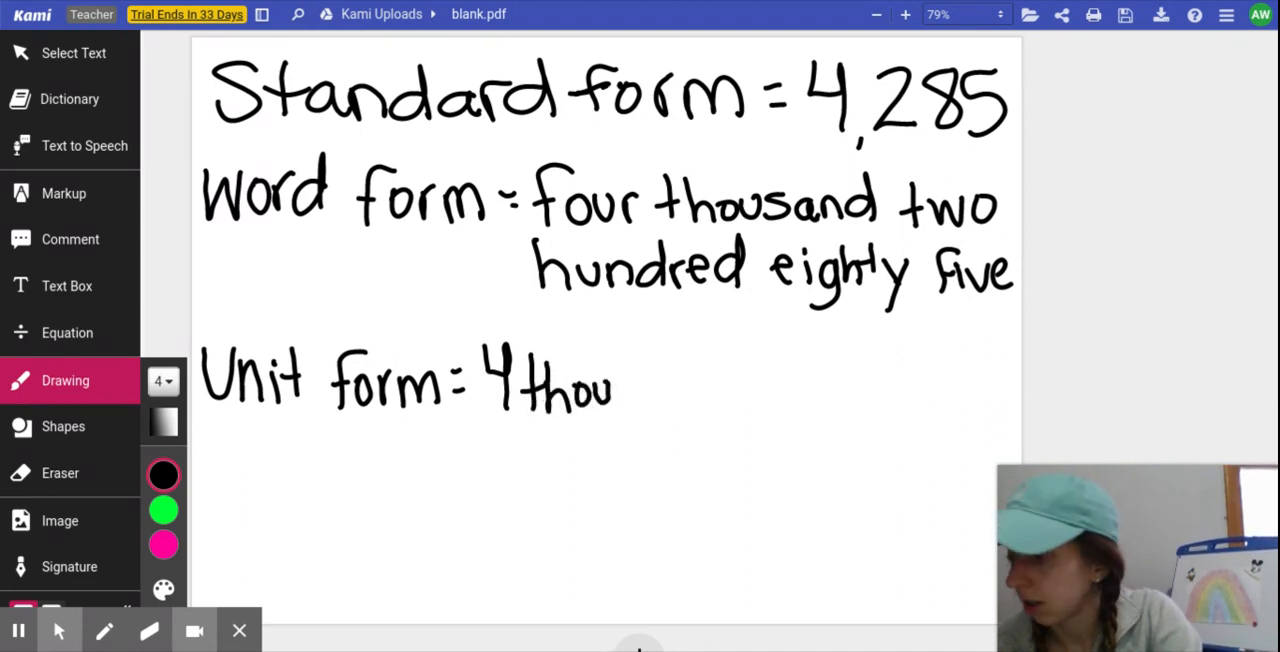
mouse_move(628, 380)
left_mouse_down()
mouse_move(614, 404)
mouse_move(714, 410)
left_mouse_up()
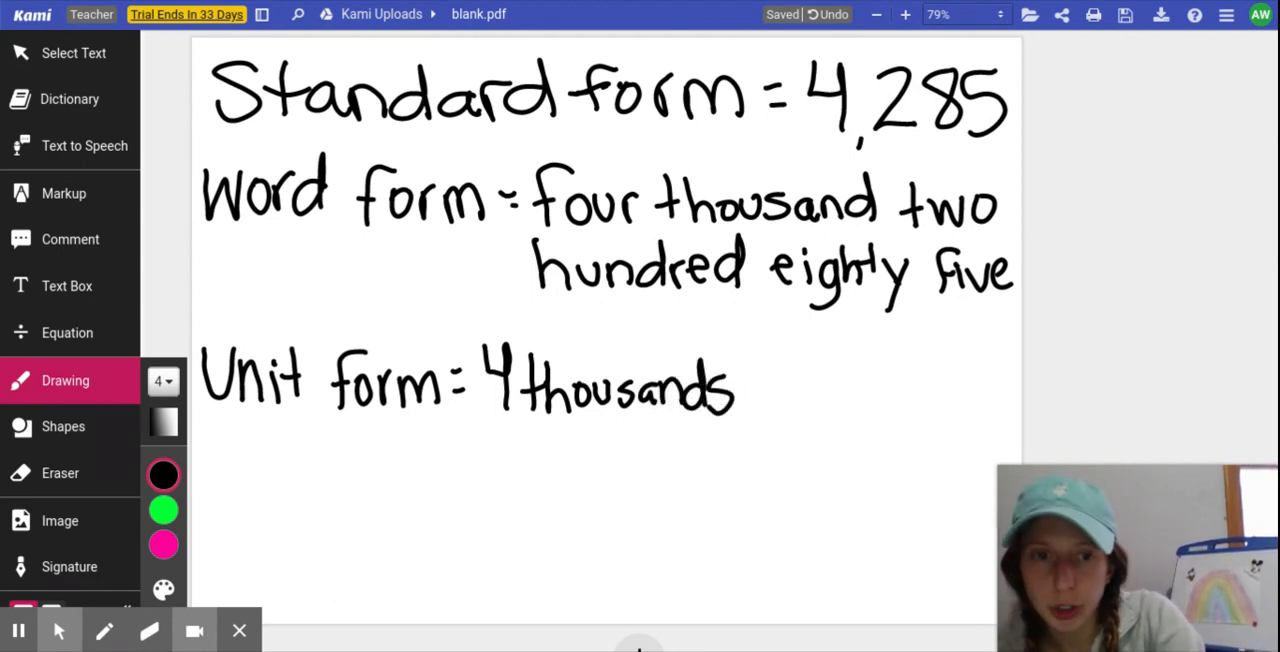
left_click_drag(777, 364, 808, 412)
mouse_move(824, 360)
left_mouse_down()
mouse_move(842, 394)
mouse_move(896, 404)
left_mouse_up()
mouse_move(920, 352)
left_mouse_down()
mouse_move(918, 406)
mouse_move(936, 384)
mouse_move(980, 408)
left_mouse_up()
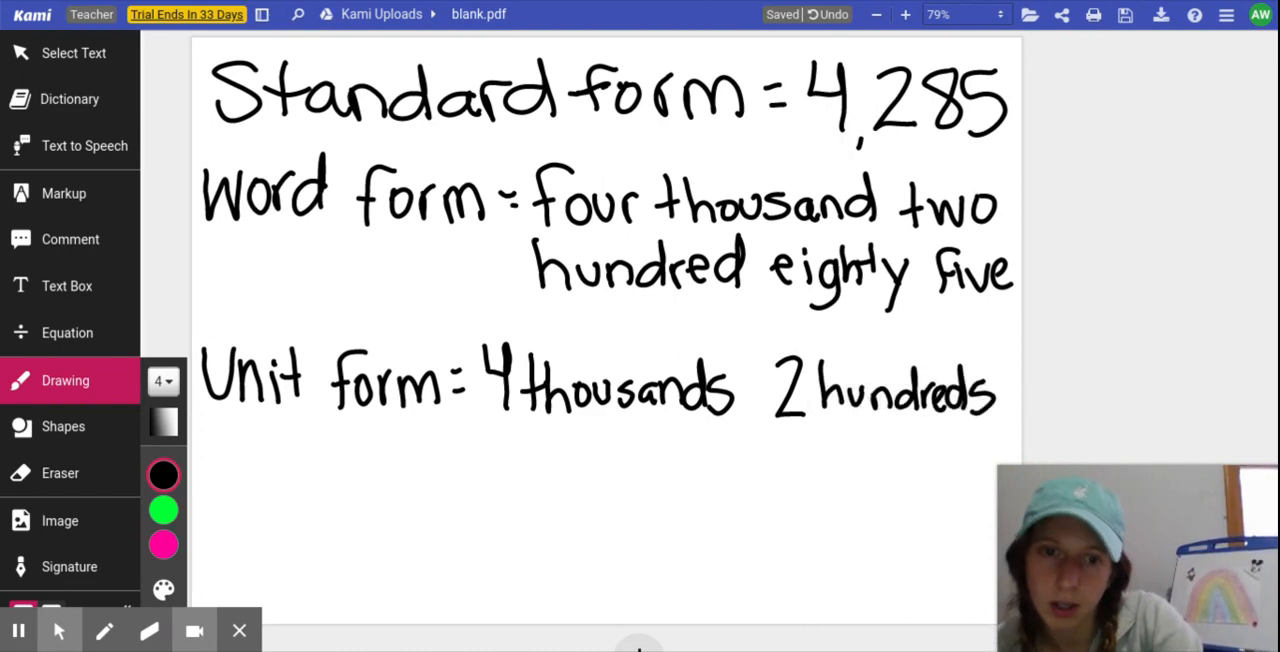
Handwrite '8 tens 5 ones' below to complete the unit form
mouse_move(636, 422)
left_mouse_down()
mouse_move(652, 460)
mouse_move(672, 444)
mouse_move(728, 462)
left_mouse_up()
mouse_move(798, 428)
left_mouse_down()
mouse_move(800, 466)
mouse_move(820, 436)
left_mouse_up()
mouse_move(838, 440)
left_mouse_down()
mouse_move(845, 462)
mouse_move(842, 446)
left_mouse_up()
mouse_move(852, 446)
left_mouse_down()
mouse_move(870, 464)
mouse_move(912, 466)
left_mouse_up()
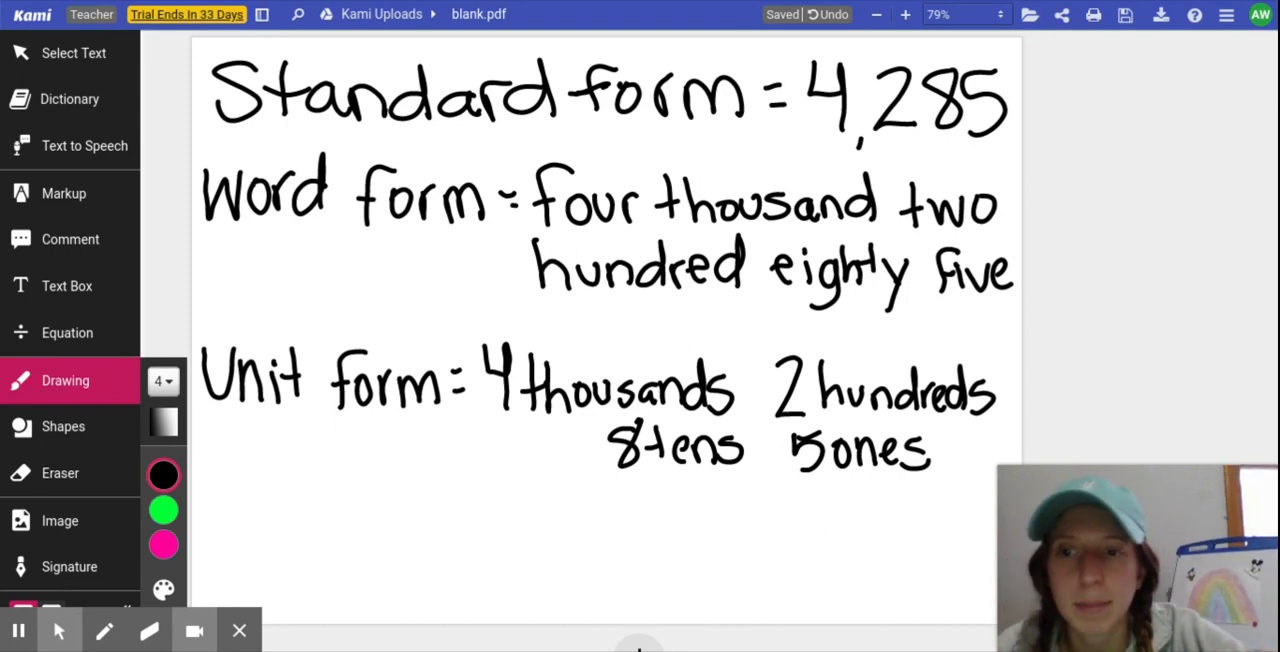
left_click(64, 193)
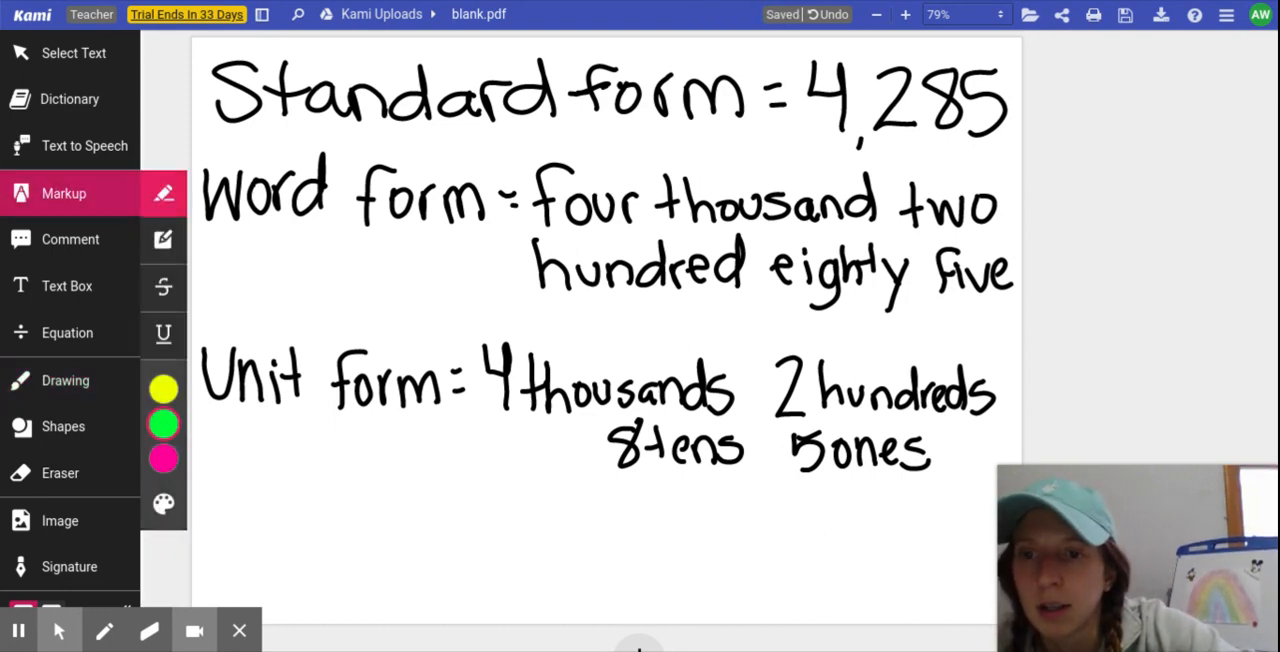
Underline 4,285 with a pink highlighter stroke and begin 'Expanded' on the fourth line
left_click_drag(798, 148, 1012, 148)
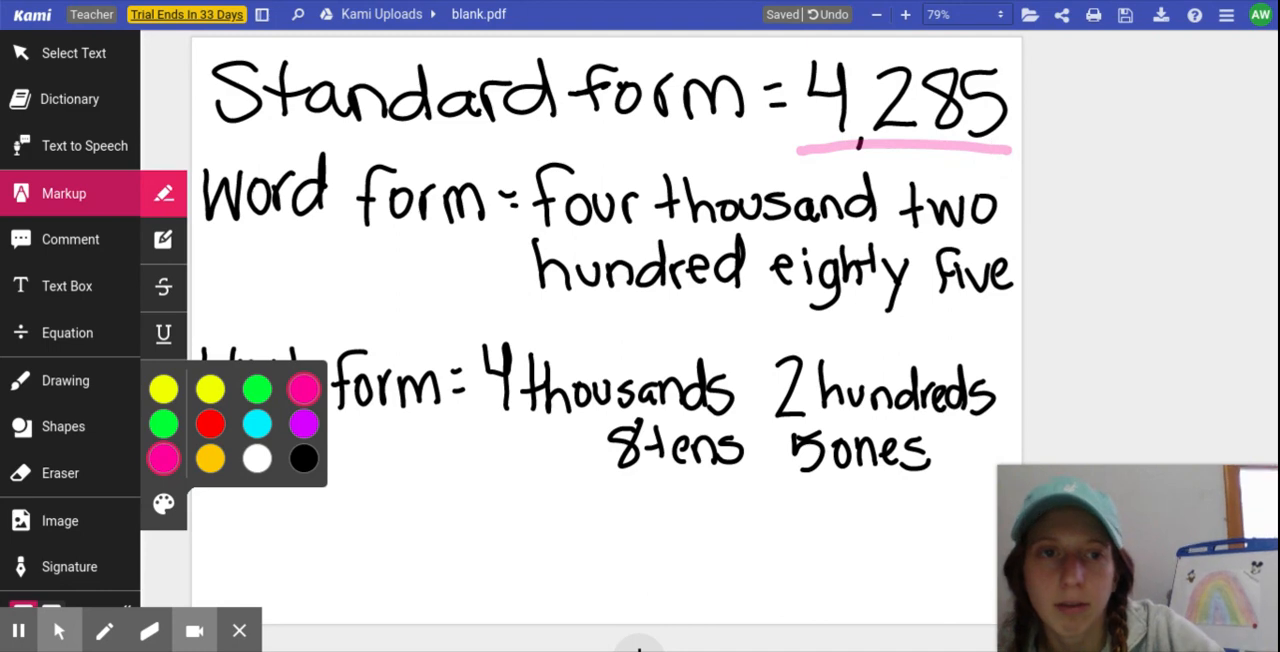
left_click(65, 380)
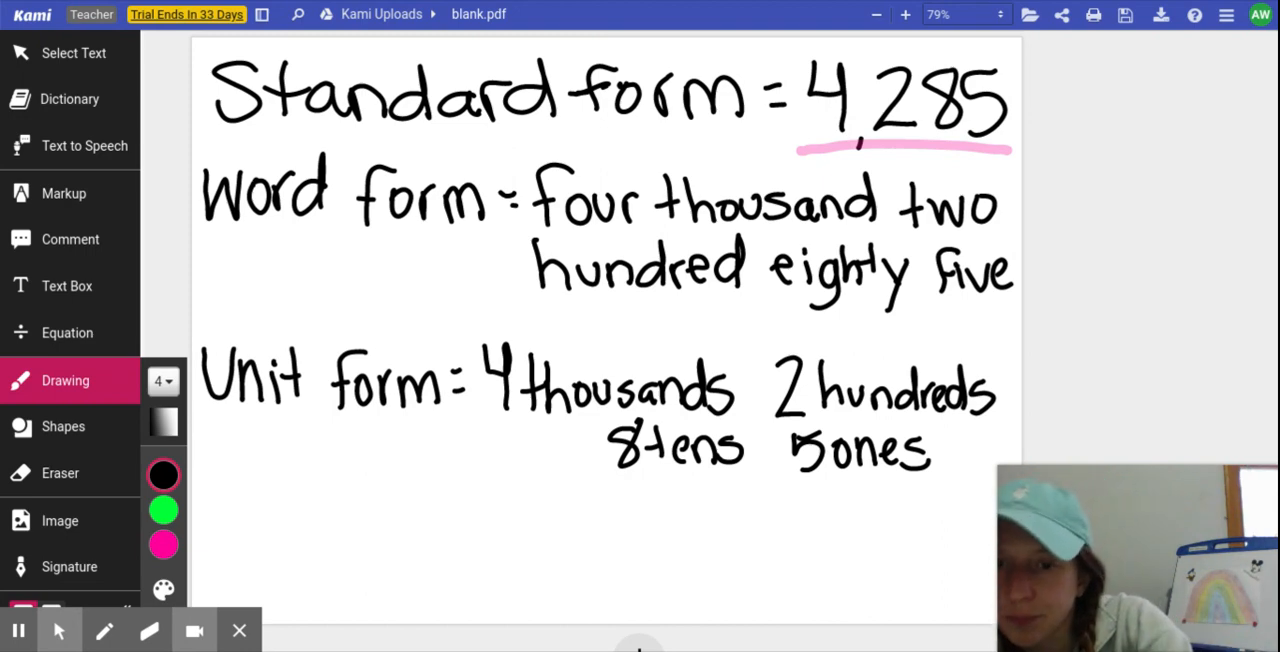
mouse_move(207, 497)
left_mouse_down()
mouse_move(230, 497)
mouse_move(226, 515)
left_mouse_up()
Handwrite the heading 'Expanded form:' on the fourth line
mouse_move(205, 533)
left_mouse_down()
mouse_move(262, 533)
mouse_move(240, 533)
left_mouse_up()
mouse_move(268, 515)
left_mouse_down()
mouse_move(274, 540)
mouse_move(300, 520)
mouse_move(340, 530)
mouse_move(362, 515)
mouse_move(392, 538)
left_mouse_up()
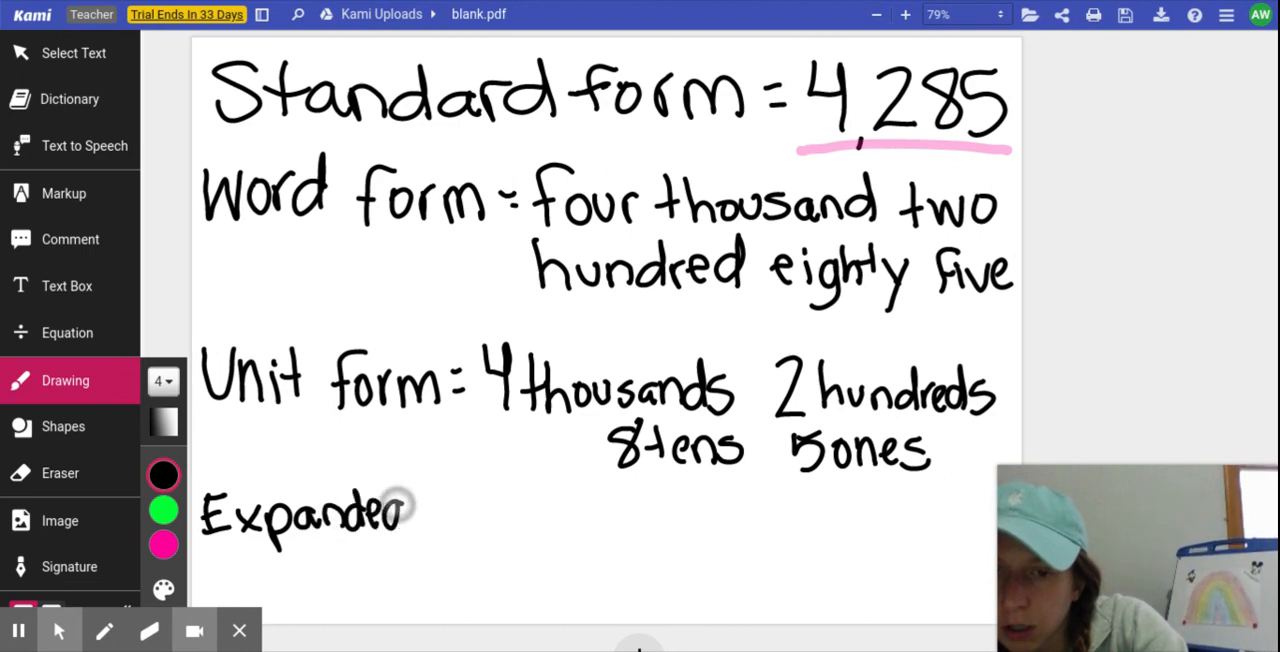
left_click_drag(405, 492, 405, 540)
left_click_drag(445, 498, 428, 535)
mouse_move(420, 515)
left_mouse_down()
mouse_move(491, 516)
mouse_move(523, 535)
left_mouse_up()
left_click(547, 527)
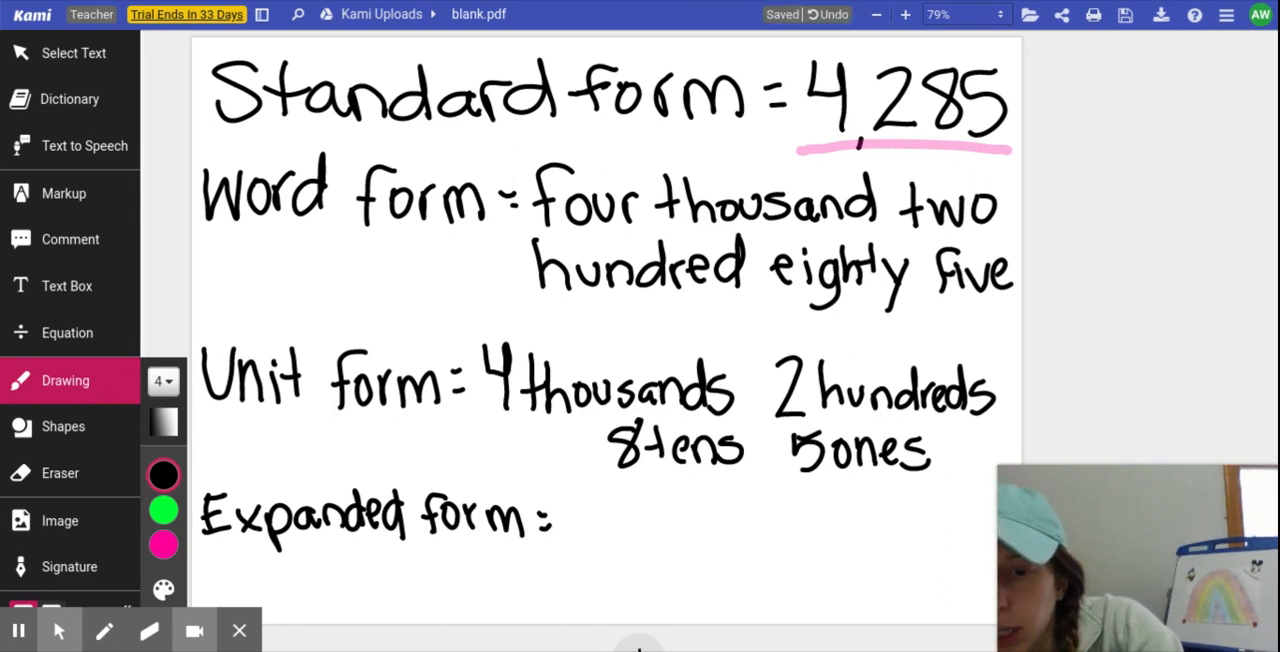
Handwrite '4,000 + 200 + 80 + 5 =' beneath the Expanded form heading
mouse_move(258, 556)
left_mouse_down()
mouse_move(282, 578)
mouse_move(282, 608)
left_mouse_up()
left_click_drag(308, 560, 358, 566)
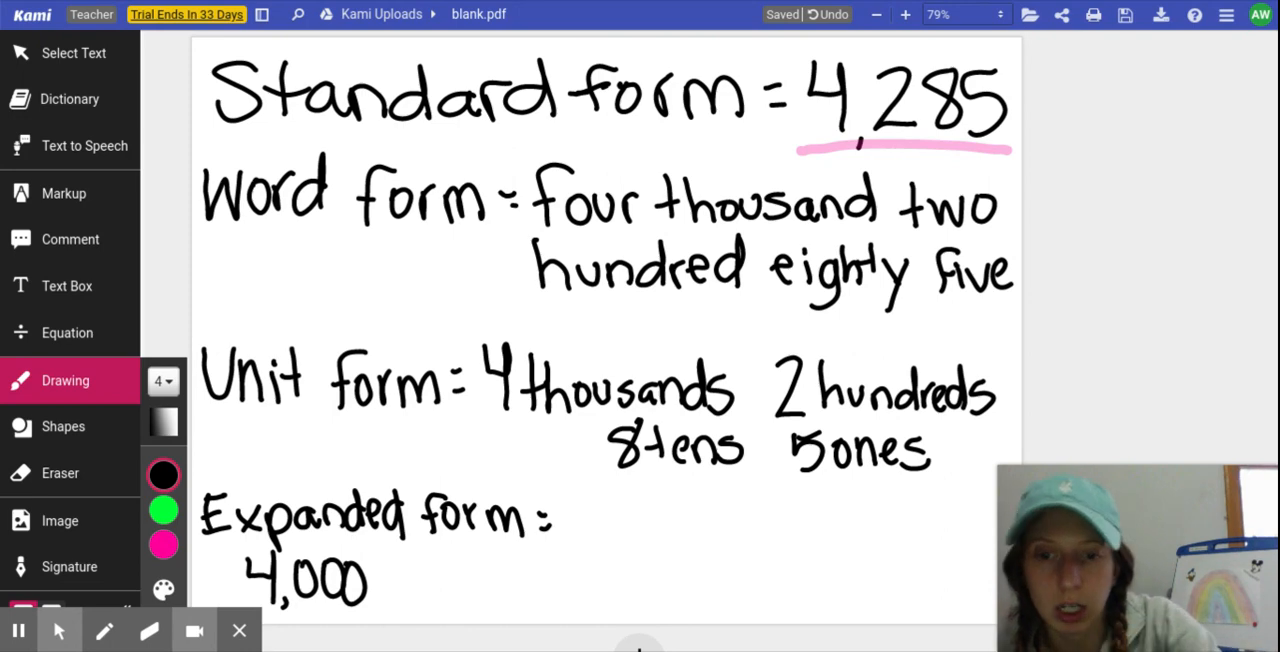
mouse_move(379, 582)
left_mouse_down()
mouse_move(447, 597)
mouse_move(462, 561)
mouse_move(481, 556)
mouse_move(526, 600)
left_mouse_up()
mouse_move(576, 556)
left_mouse_down()
mouse_move(556, 592)
mouse_move(574, 556)
mouse_move(640, 602)
left_mouse_up()
mouse_move(624, 584)
left_mouse_down()
mouse_move(660, 582)
mouse_move(673, 603)
left_mouse_up()
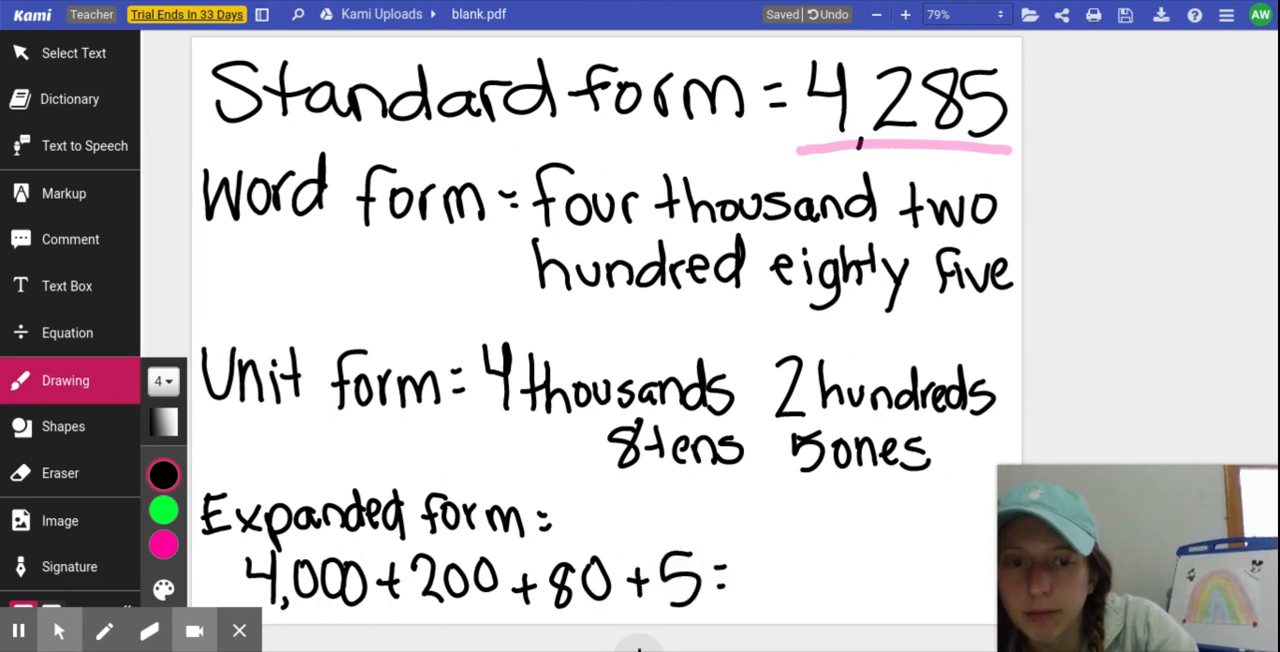
Pink-underline the leading digits 2, 8 and 5 in the expanded sum
left_click(64, 193)
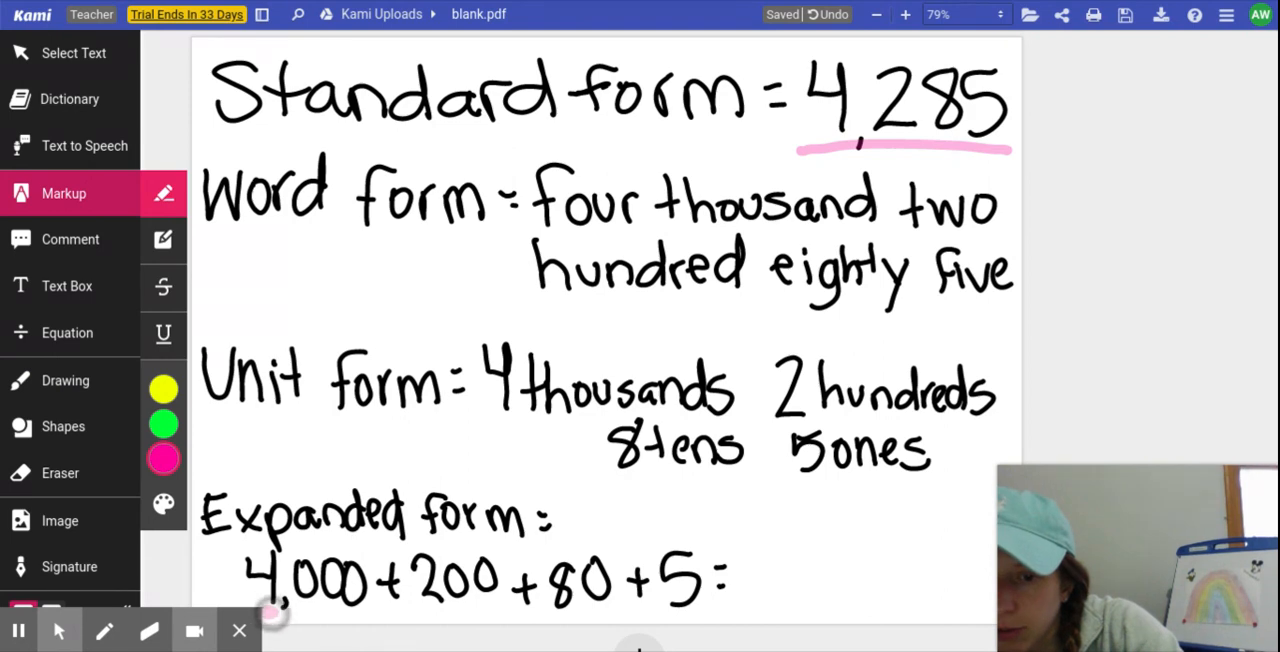
left_click_drag(420, 607, 442, 607)
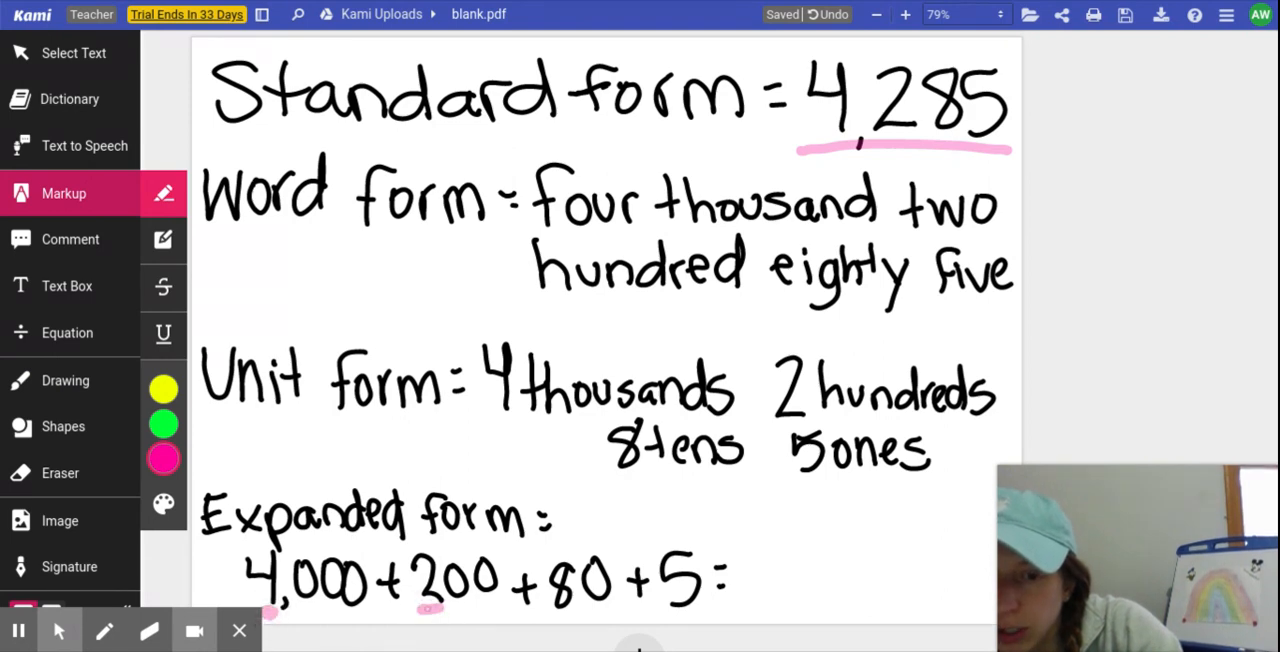
left_click(555, 615)
left_click_drag(555, 615, 570, 616)
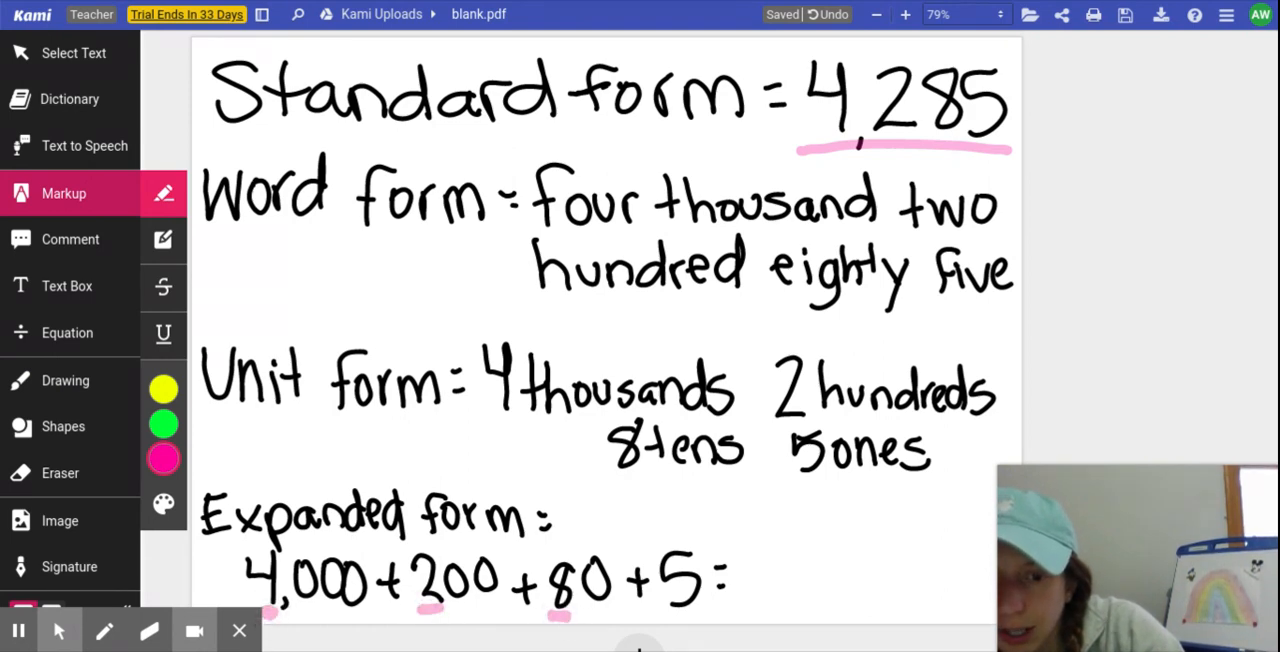
left_click_drag(665, 615, 695, 616)
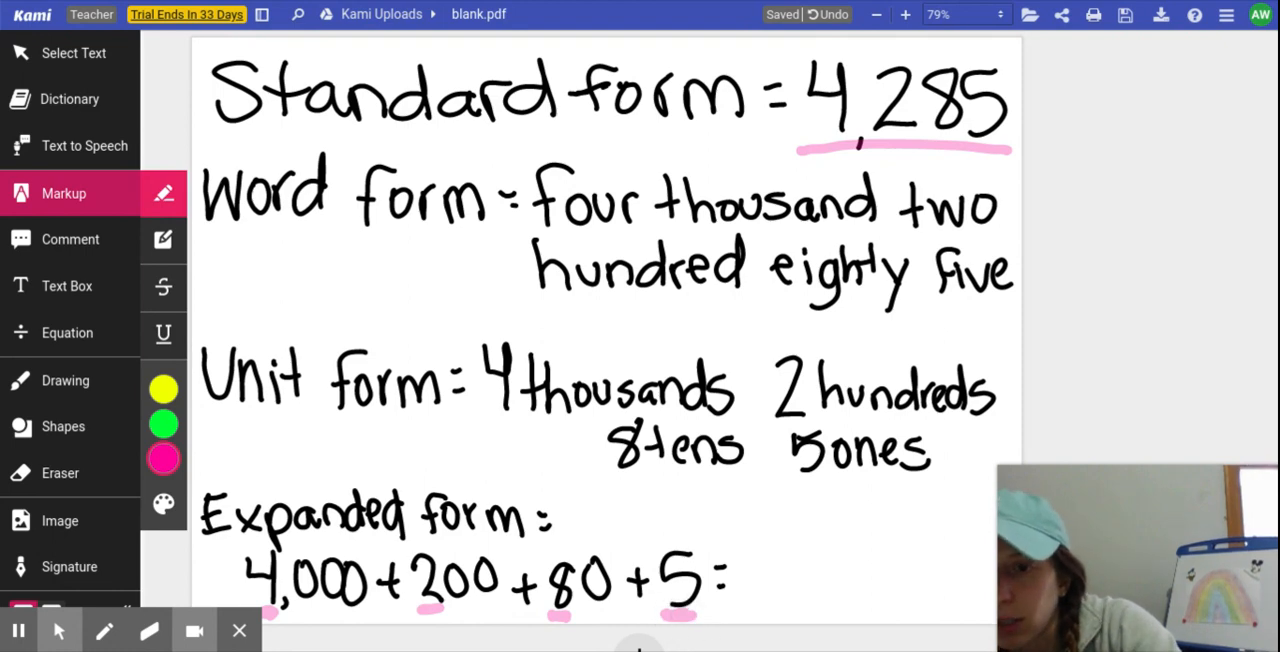
Handwrite '4,285' after the equals sign to finish the expanded form
key("d")
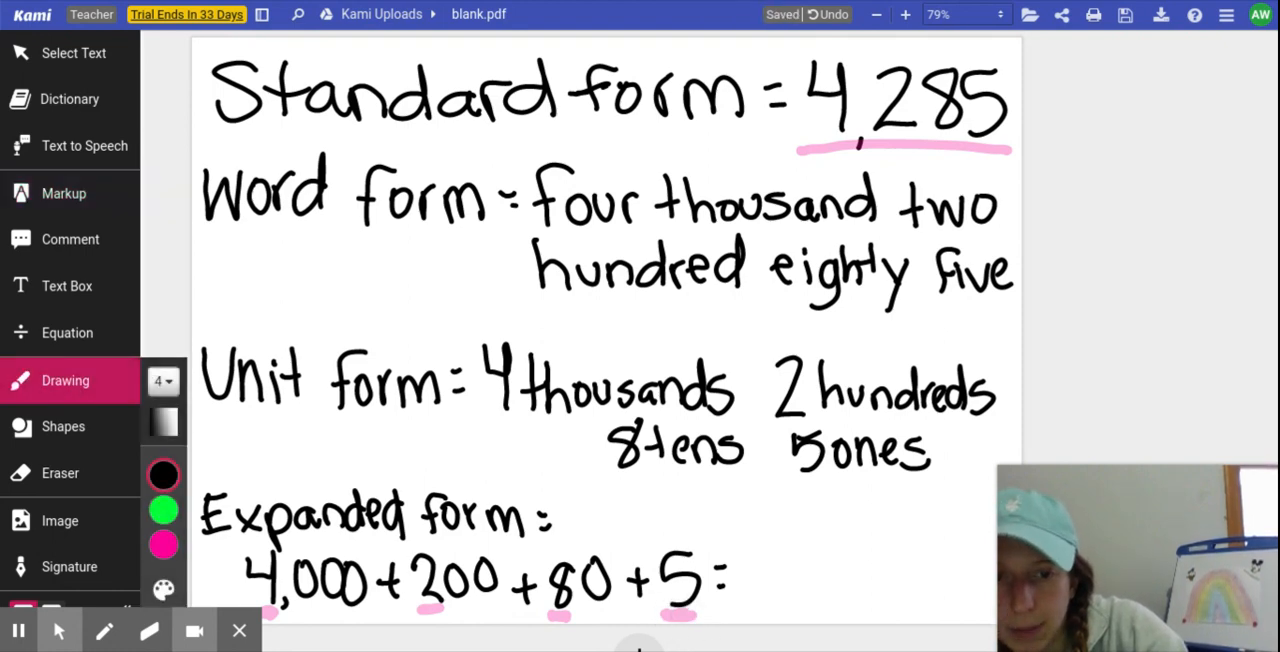
mouse_move(757, 548)
left_mouse_down()
mouse_move(788, 573)
mouse_move(782, 595)
left_mouse_up()
mouse_move(804, 556)
left_mouse_down()
mouse_move(824, 562)
mouse_move(840, 596)
left_mouse_up()
mouse_move(876, 552)
left_mouse_down()
mouse_move(852, 596)
mouse_move(874, 552)
mouse_move(888, 596)
mouse_move(922, 544)
left_mouse_up()
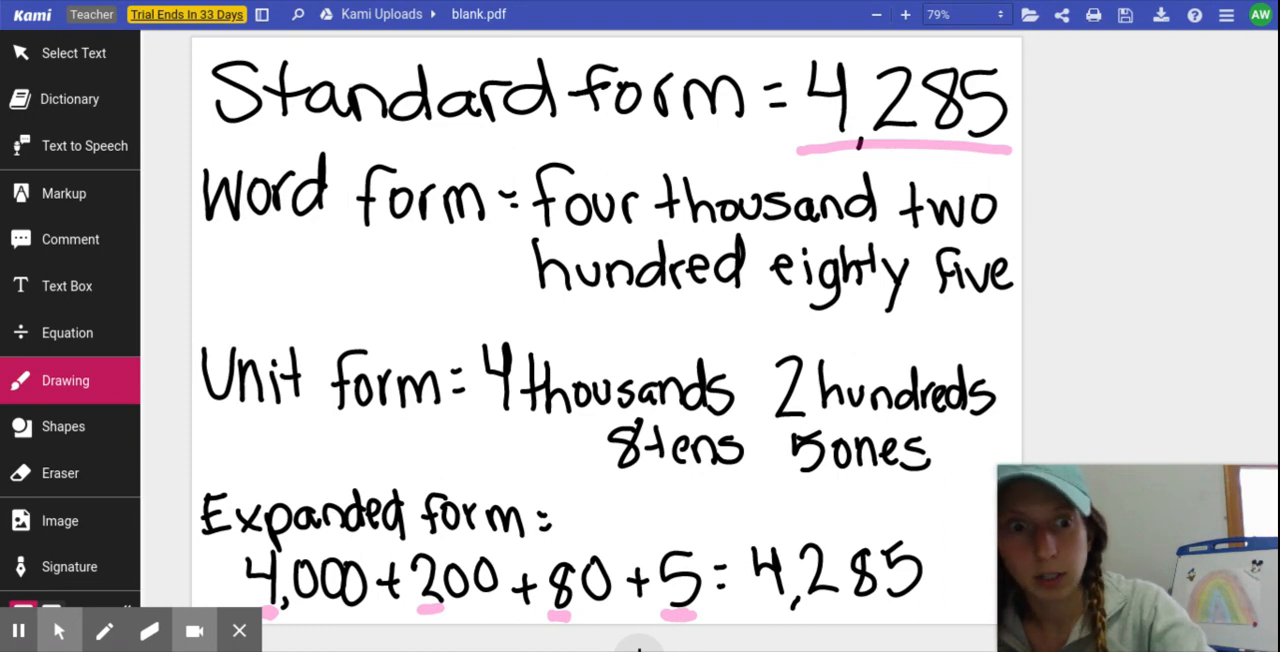
left_click(85, 480)
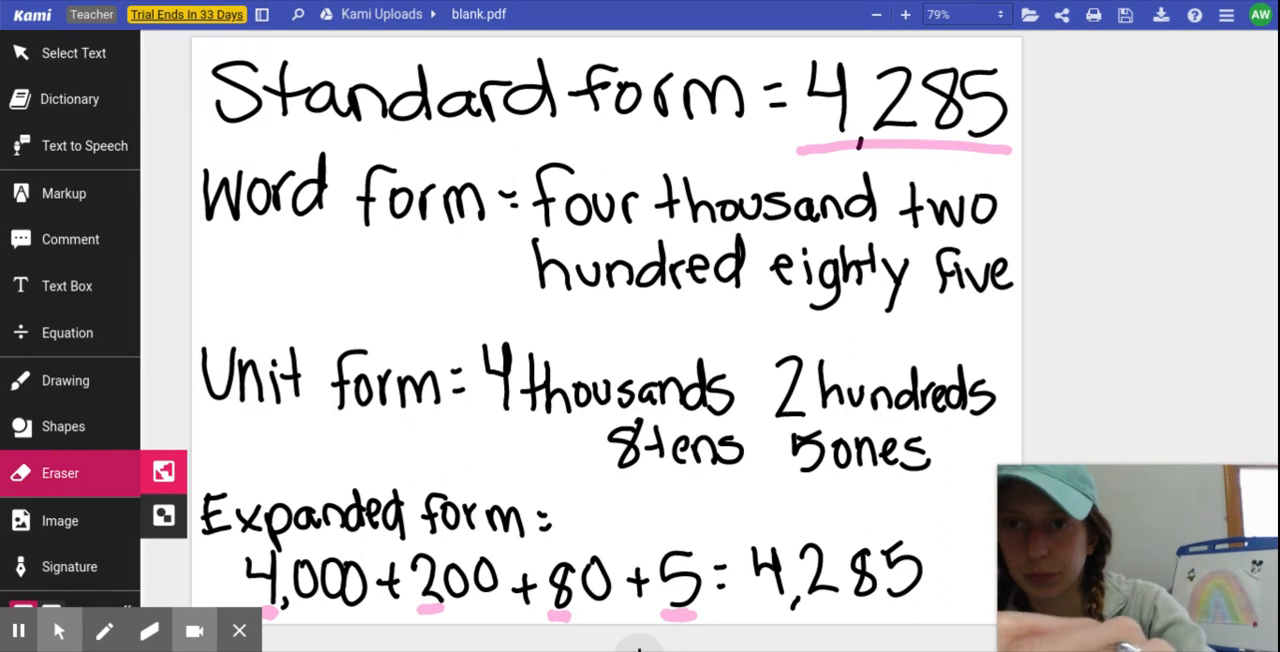
Erase the Standard, Word and Unit form lines and most of the expanded form
mouse_move(237, 92)
left_mouse_down()
mouse_move(240, 120)
mouse_move(280, 40)
mouse_move(343, 86)
mouse_move(280, 163)
mouse_move(246, 263)
mouse_move(340, 214)
mouse_move(399, 319)
mouse_move(560, 115)
mouse_move(565, 217)
mouse_move(787, 294)
mouse_move(978, 166)
mouse_move(962, 338)
left_mouse_up()
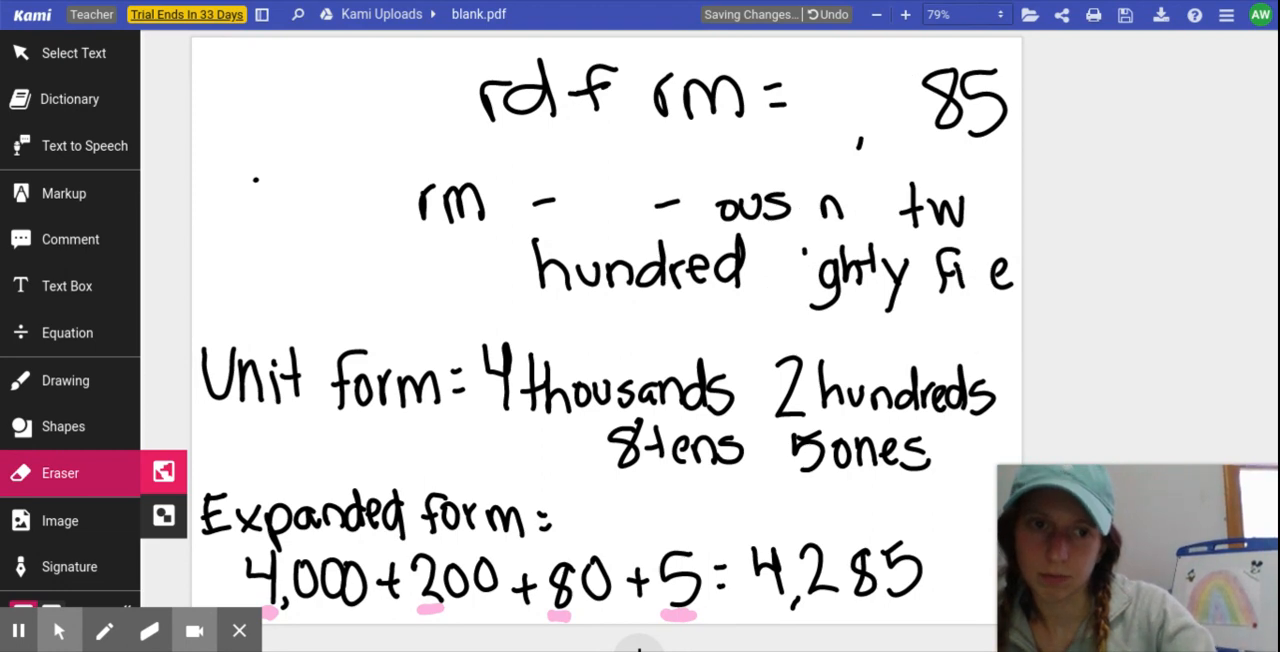
mouse_move(945, 174)
left_mouse_down()
mouse_move(943, 223)
mouse_move(829, 309)
mouse_move(923, 157)
mouse_move(904, 181)
mouse_move(1012, 70)
mouse_move(720, 277)
mouse_move(714, 237)
mouse_move(651, 181)
mouse_move(740, 95)
left_mouse_up()
left_click_drag(740, 95, 463, 109)
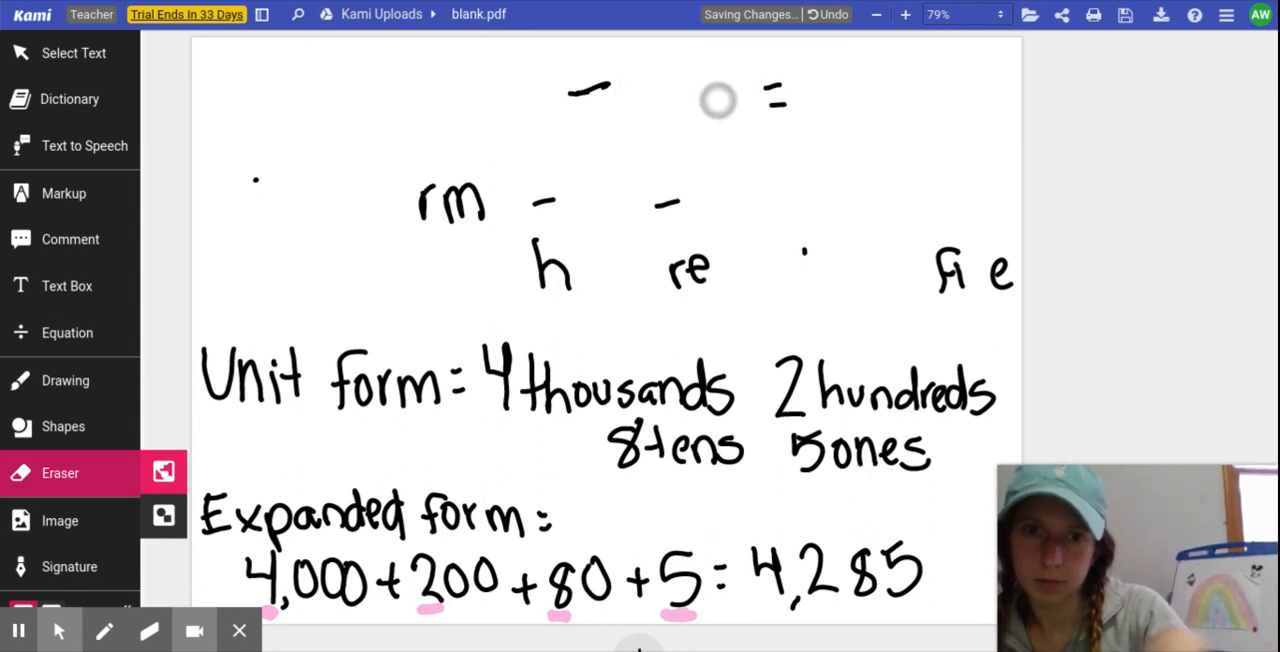
mouse_move(717, 100)
left_mouse_down()
mouse_move(646, 57)
mouse_move(569, 123)
mouse_move(655, 211)
mouse_move(486, 337)
mouse_move(566, 174)
mouse_move(446, 186)
left_mouse_up()
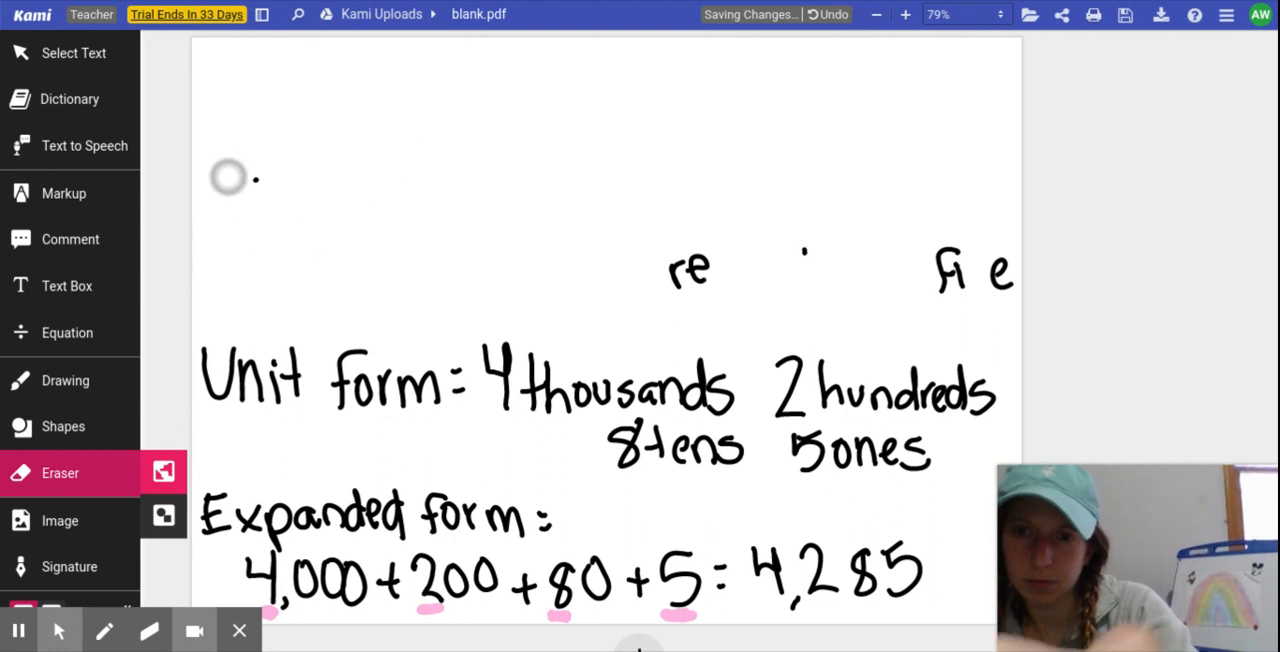
mouse_move(228, 177)
left_mouse_down()
mouse_move(229, 531)
mouse_move(217, 517)
mouse_move(257, 600)
mouse_move(280, 600)
mouse_move(400, 357)
mouse_move(351, 571)
mouse_move(434, 389)
mouse_move(426, 509)
mouse_move(477, 333)
mouse_move(382, 588)
left_mouse_up()
mouse_move(382, 588)
left_mouse_down()
mouse_move(483, 323)
mouse_move(403, 534)
mouse_move(446, 357)
mouse_move(276, 373)
mouse_move(660, 400)
mouse_move(723, 377)
mouse_move(600, 451)
mouse_move(960, 440)
left_mouse_up()
mouse_move(960, 440)
left_mouse_down()
mouse_move(823, 437)
mouse_move(889, 363)
mouse_move(946, 251)
mouse_move(974, 246)
mouse_move(681, 283)
left_mouse_up()
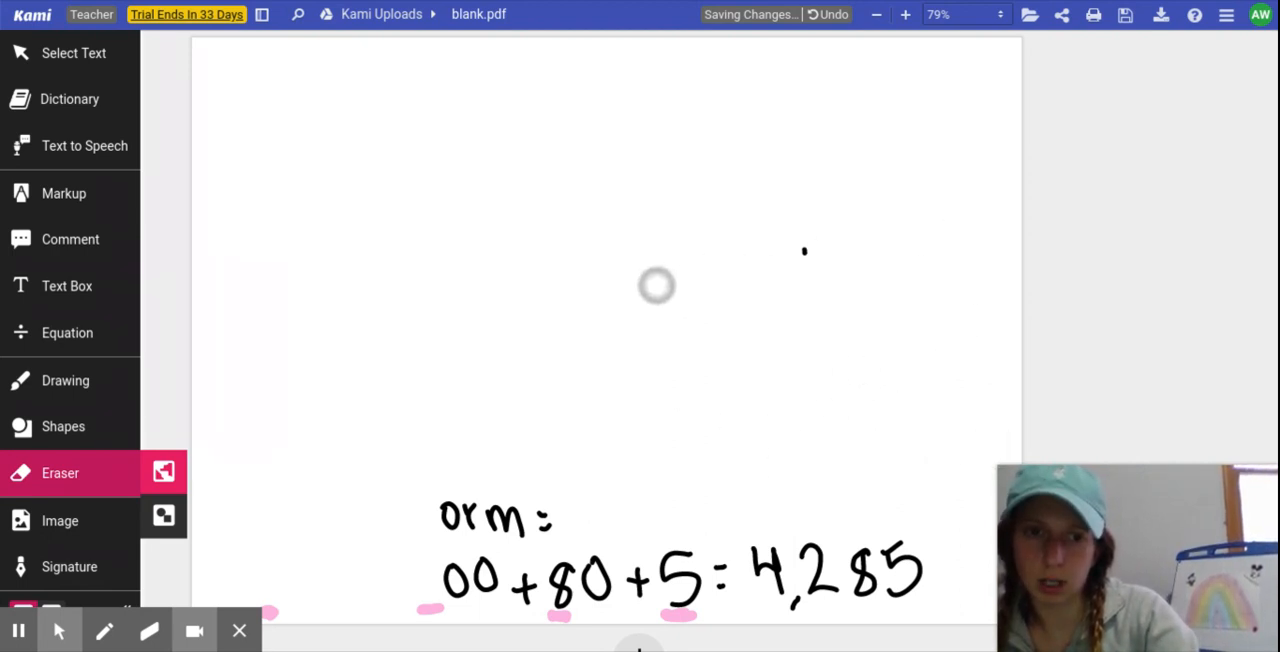
Erase the remaining expanded form equation, pink marks and stray fragments until blank
left_click(803, 251)
left_click_drag(455, 515, 437, 543)
left_click(500, 518)
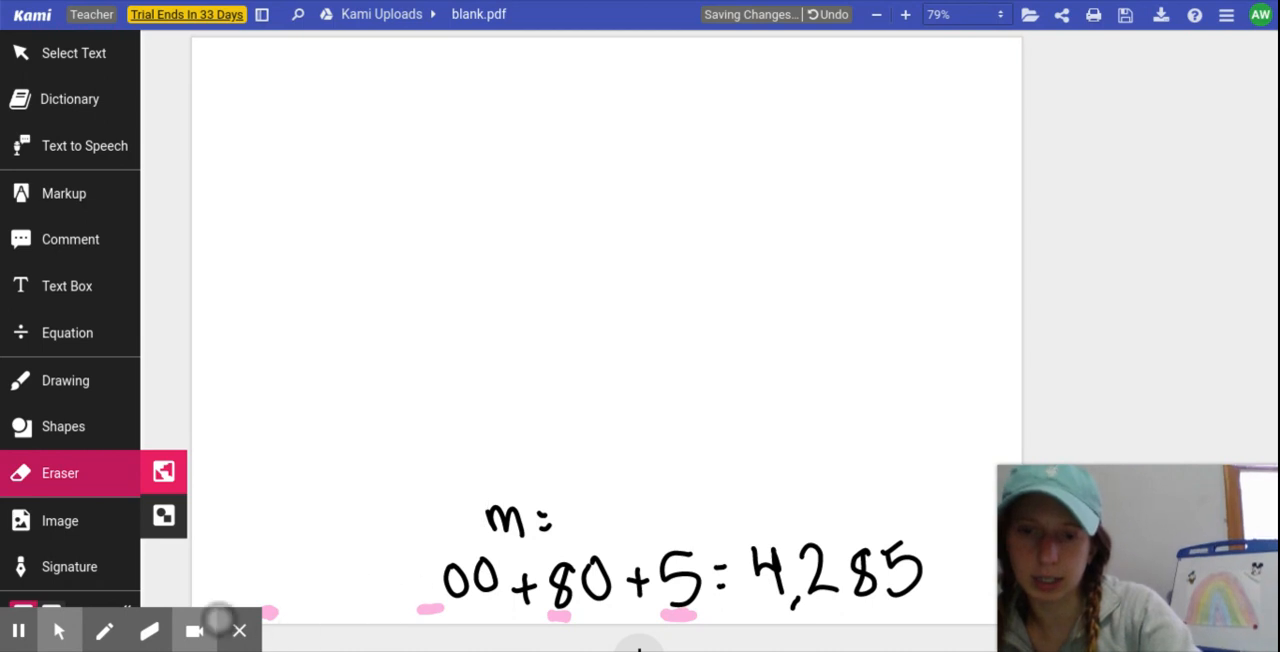
mouse_move(218, 617)
left_mouse_down()
mouse_move(463, 614)
mouse_move(463, 580)
mouse_move(517, 568)
left_mouse_up()
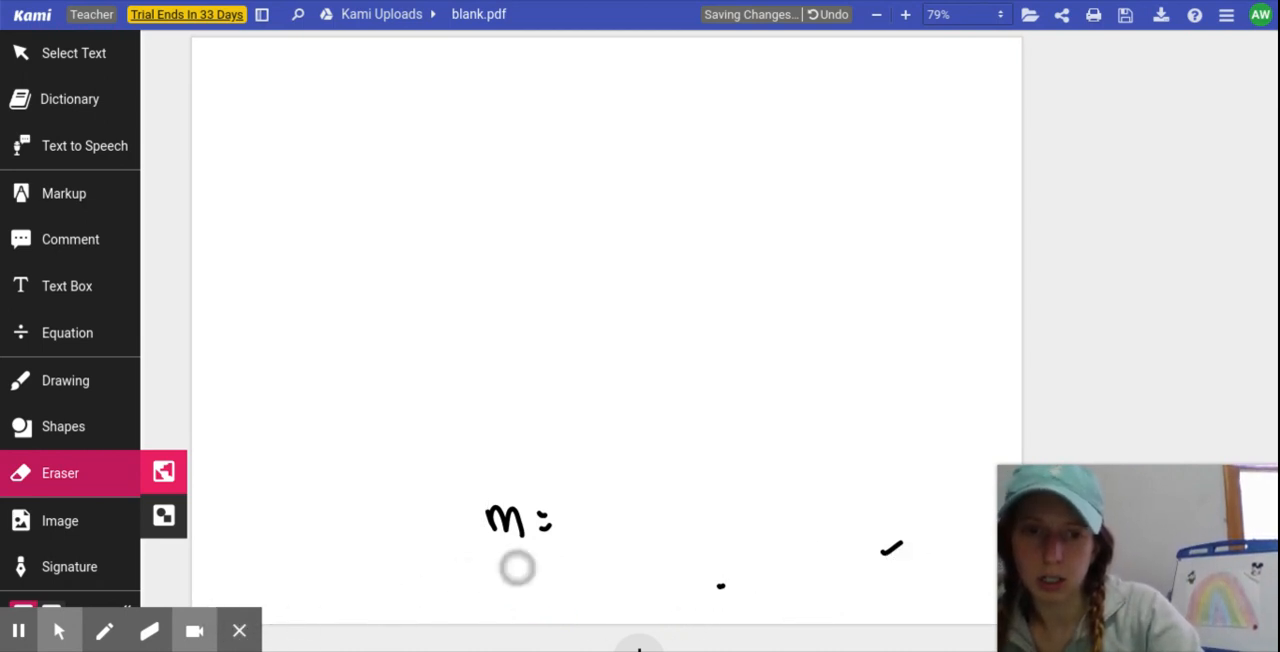
left_click(891, 548)
left_click(720, 586)
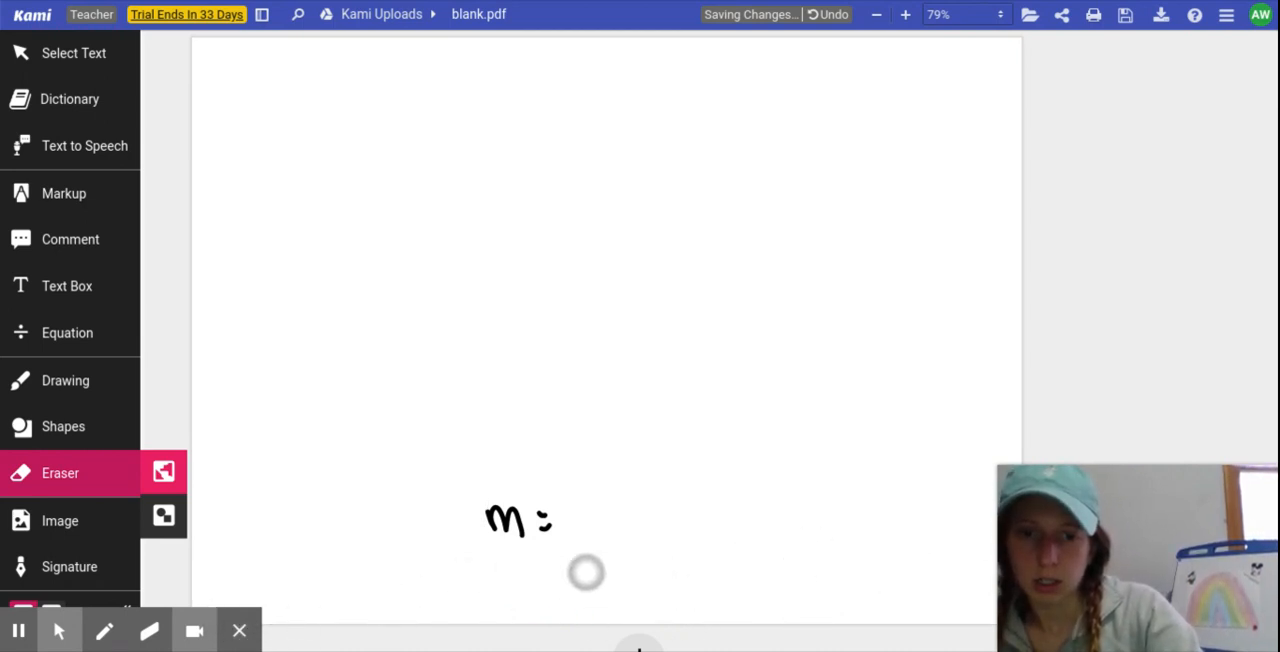
left_click_drag(554, 513, 469, 517)
left_click(554, 530)
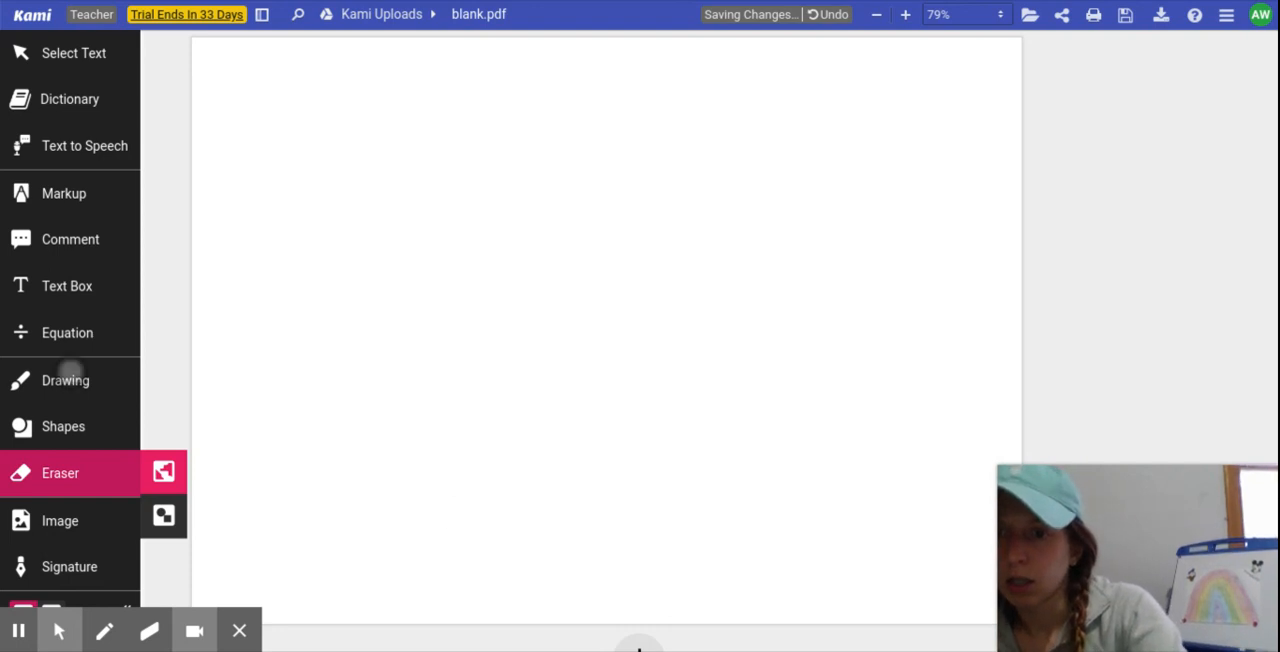
left_click(75, 375)
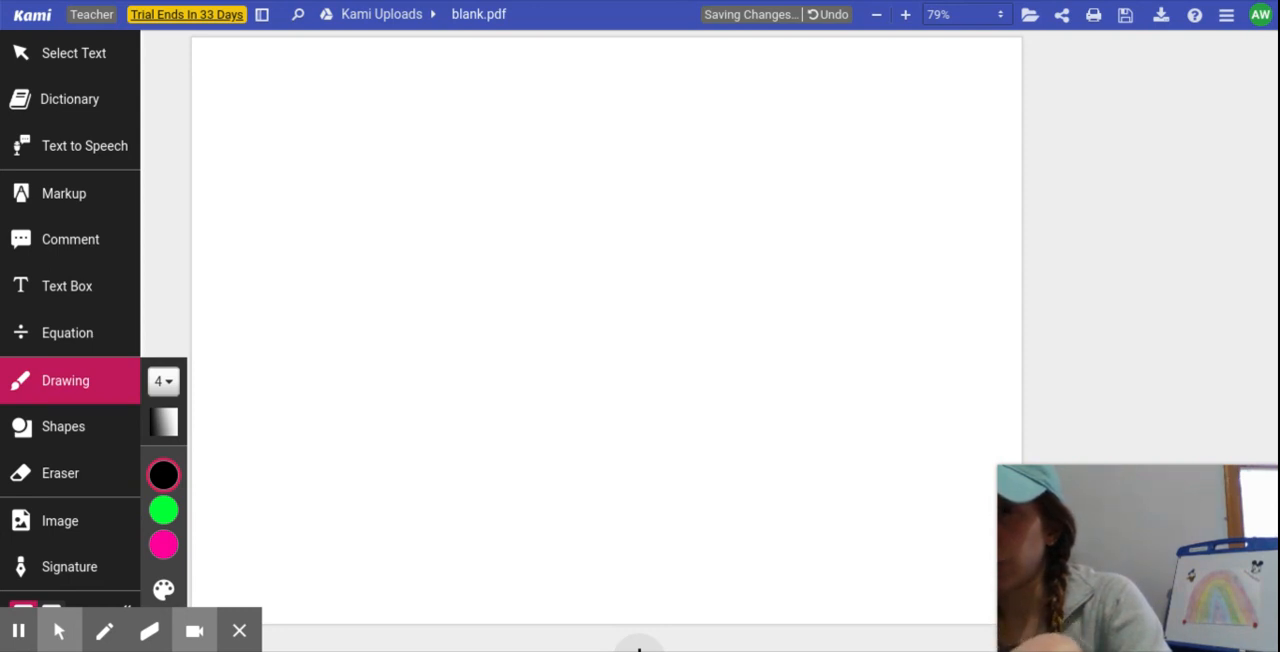
Handwrite '100 + 10 + 6 =' at the top with ticks under each leading digit
mouse_move(250, 58)
left_mouse_down()
mouse_move(251, 97)
mouse_move(250, 60)
mouse_move(300, 60)
mouse_move(368, 88)
left_mouse_up()
left_click_drag(350, 66, 348, 118)
mouse_move(395, 60)
left_mouse_down()
mouse_move(395, 118)
mouse_move(410, 60)
mouse_move(474, 112)
mouse_move(490, 86)
mouse_move(520, 120)
left_mouse_up()
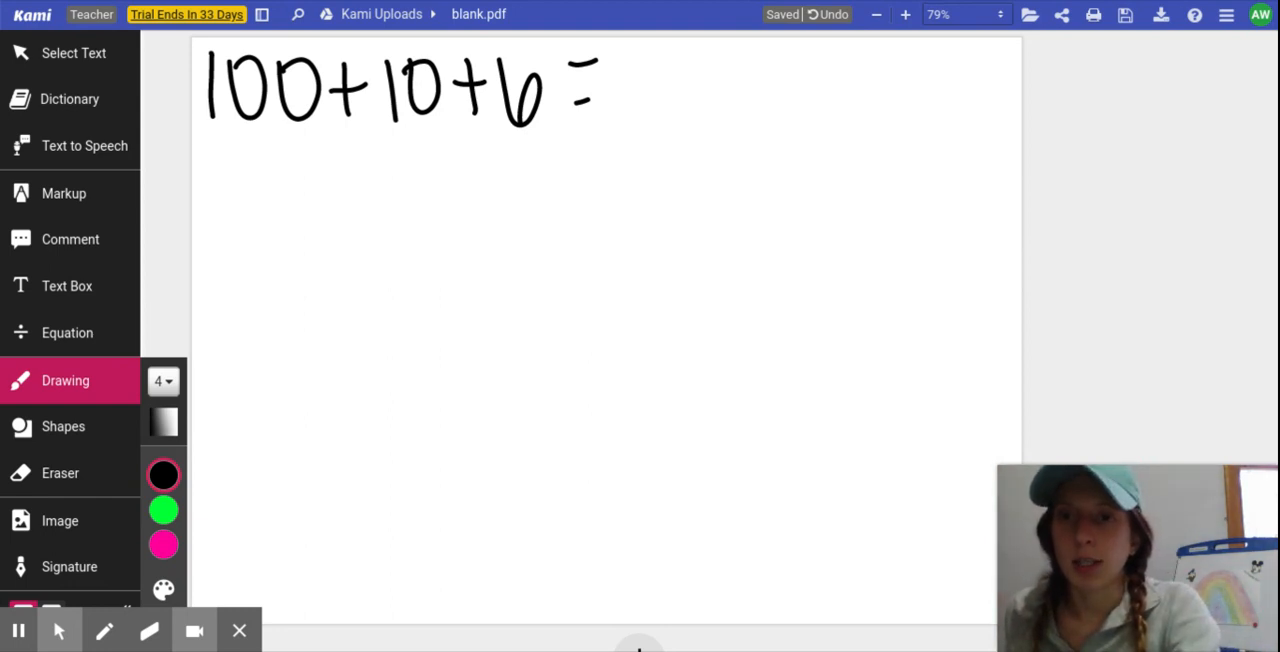
left_click_drag(218, 128, 201, 133)
left_click_drag(399, 136, 387, 141)
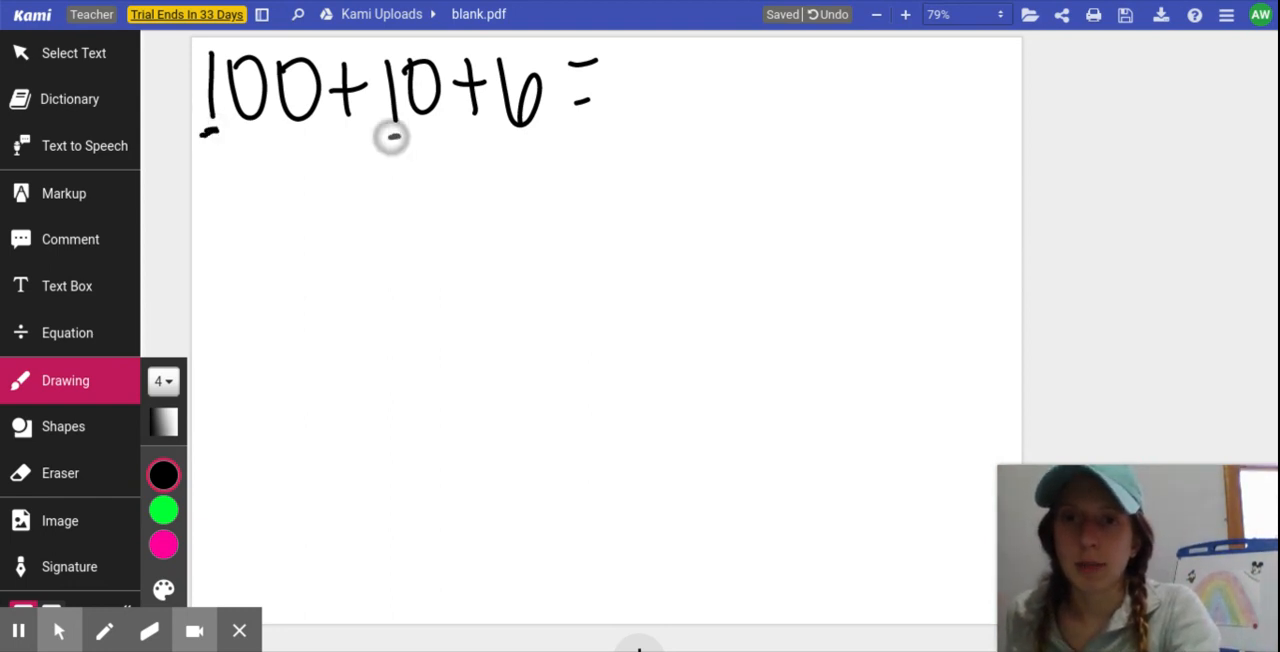
left_click_drag(538, 141, 509, 146)
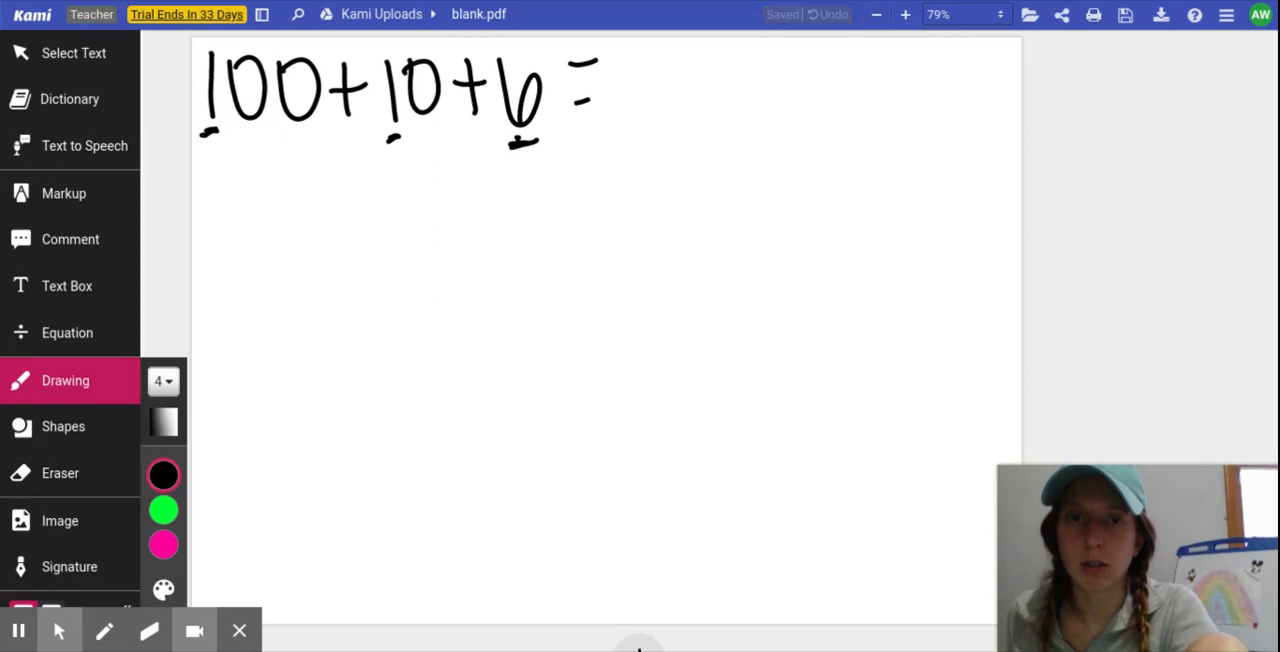
Handwrite the answer 116 after the equals sign
left_click_drag(633, 47, 635, 114)
left_click_drag(660, 47, 662, 115)
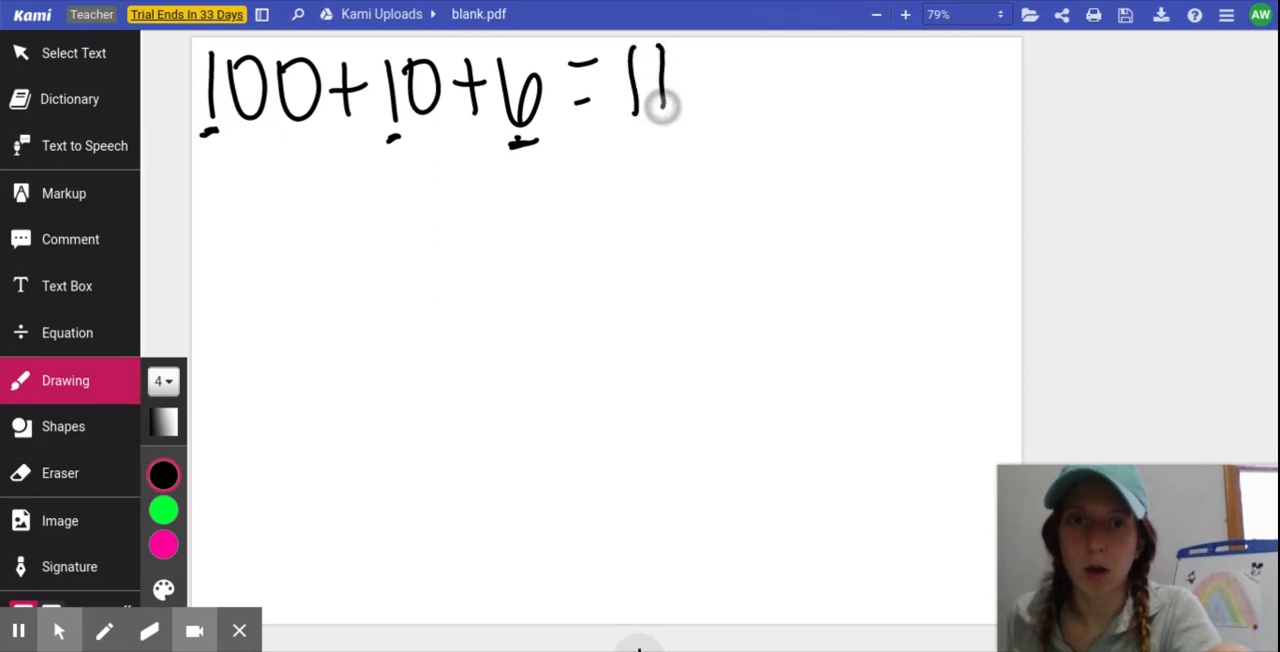
left_click_drag(686, 50, 688, 95)
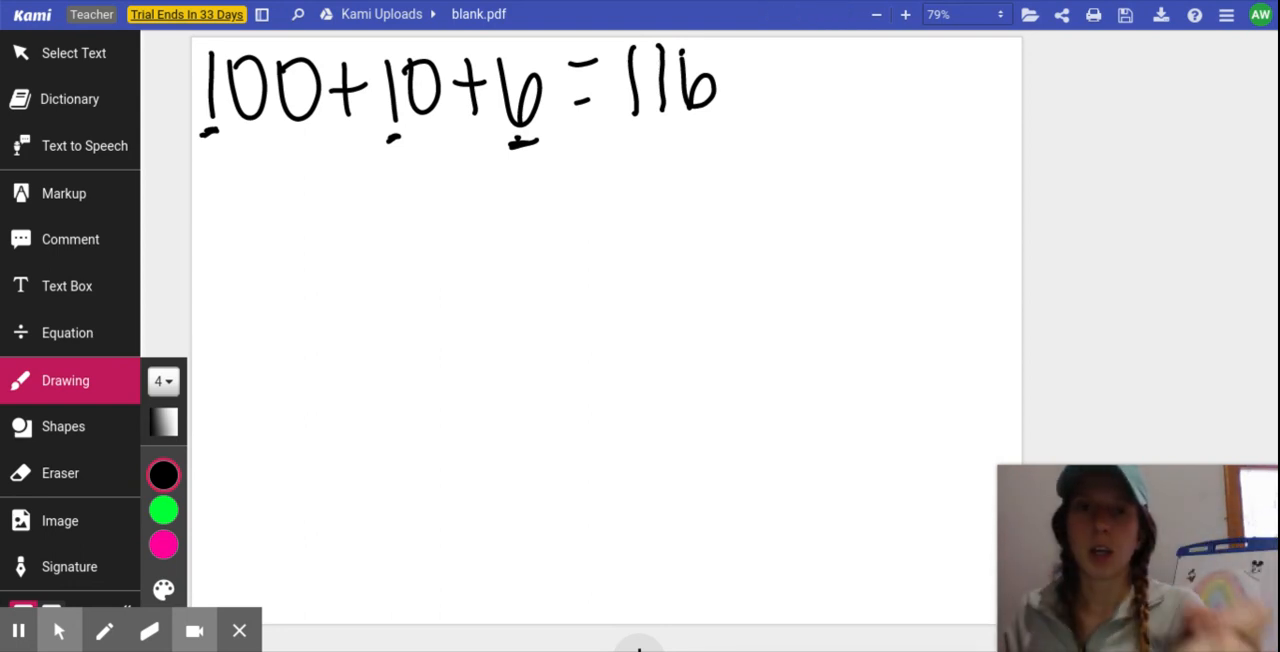
Box the answer 116 and highlight under it in yellow
left_click_drag(610, 136, 735, 135)
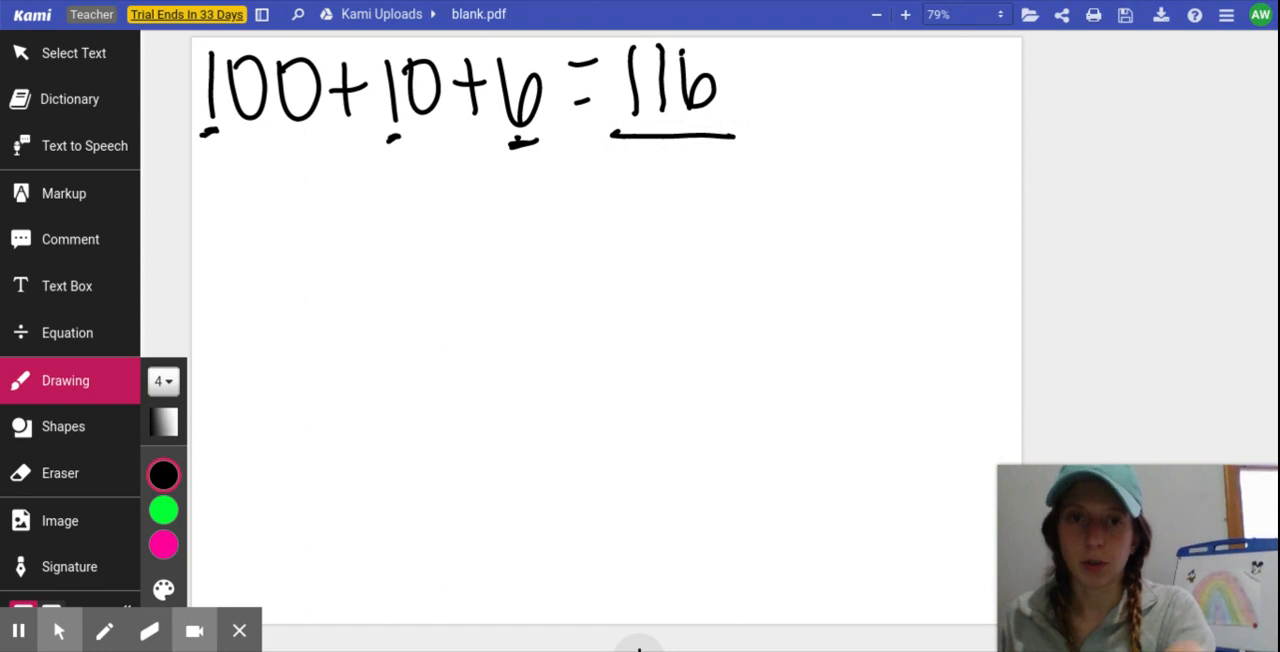
mouse_move(604, 47)
left_mouse_down()
mouse_move(751, 143)
mouse_move(623, 34)
mouse_move(580, 40)
mouse_move(766, 48)
left_mouse_up()
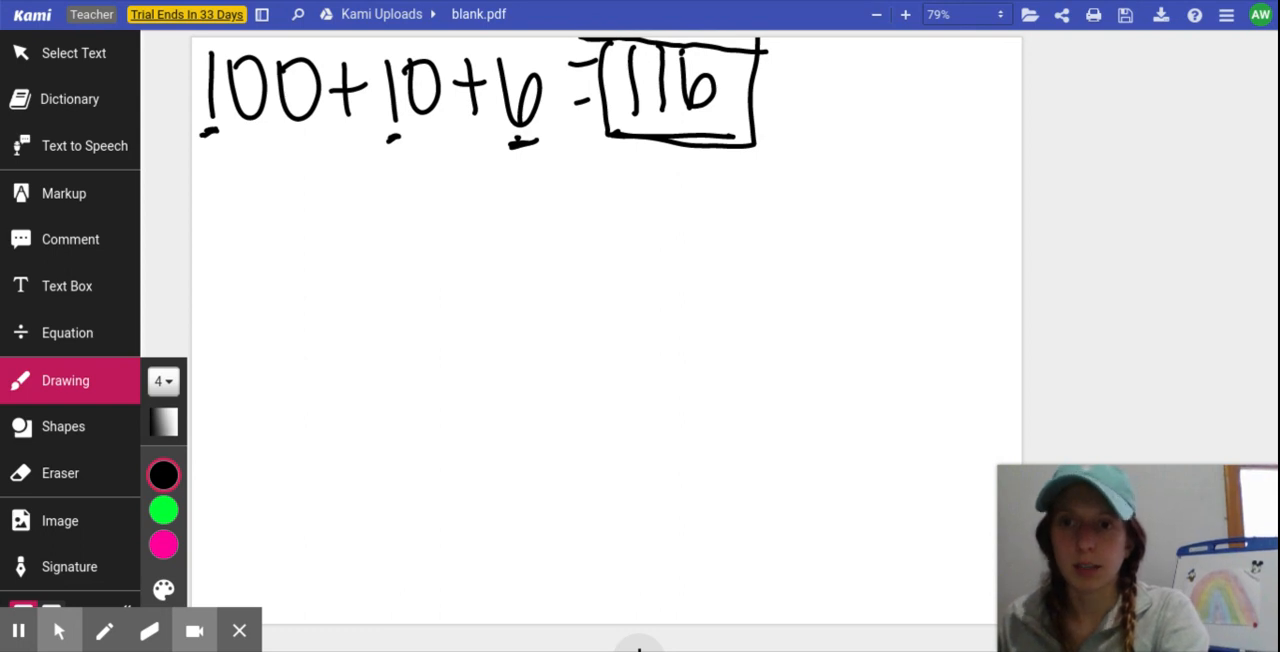
left_click(86, 200)
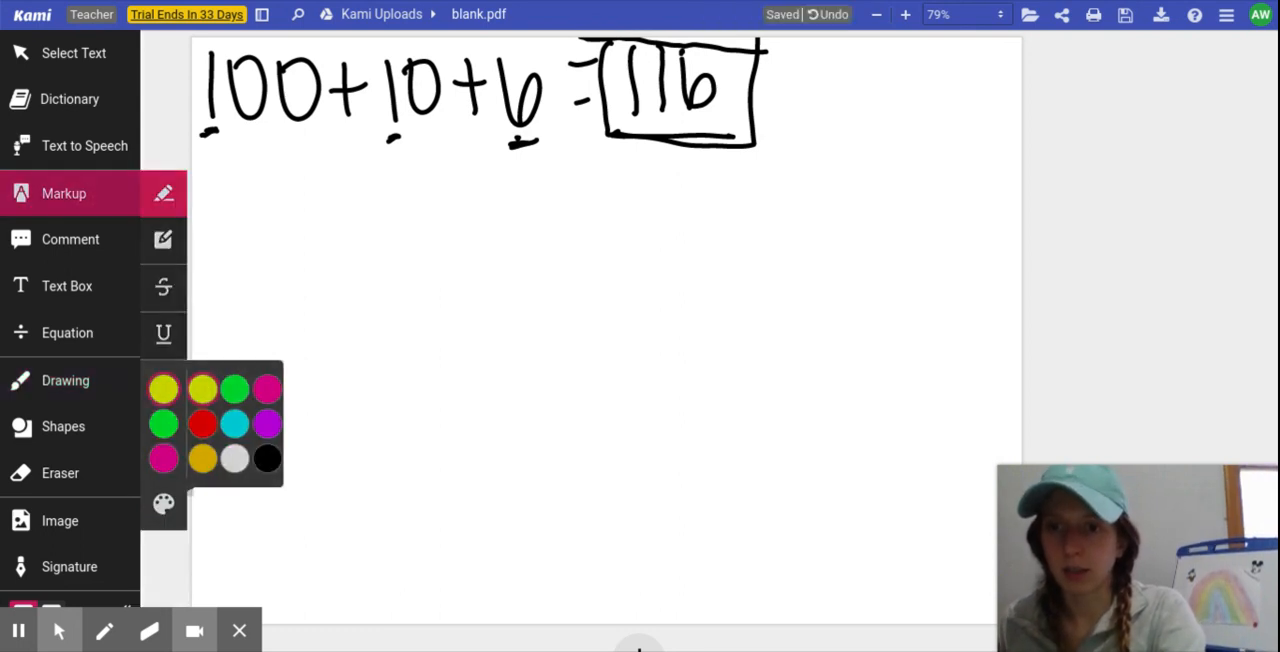
left_click_drag(620, 128, 735, 126)
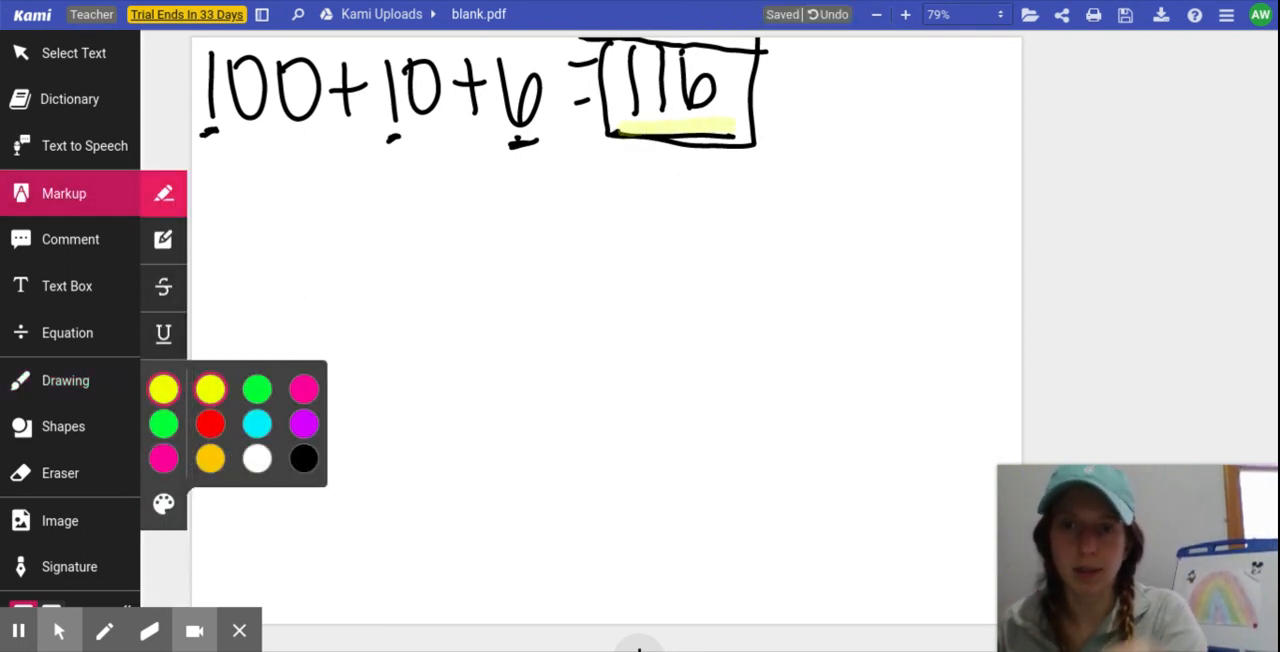
Highlight under '100 + 10 + 6' in green
left_click(256, 388)
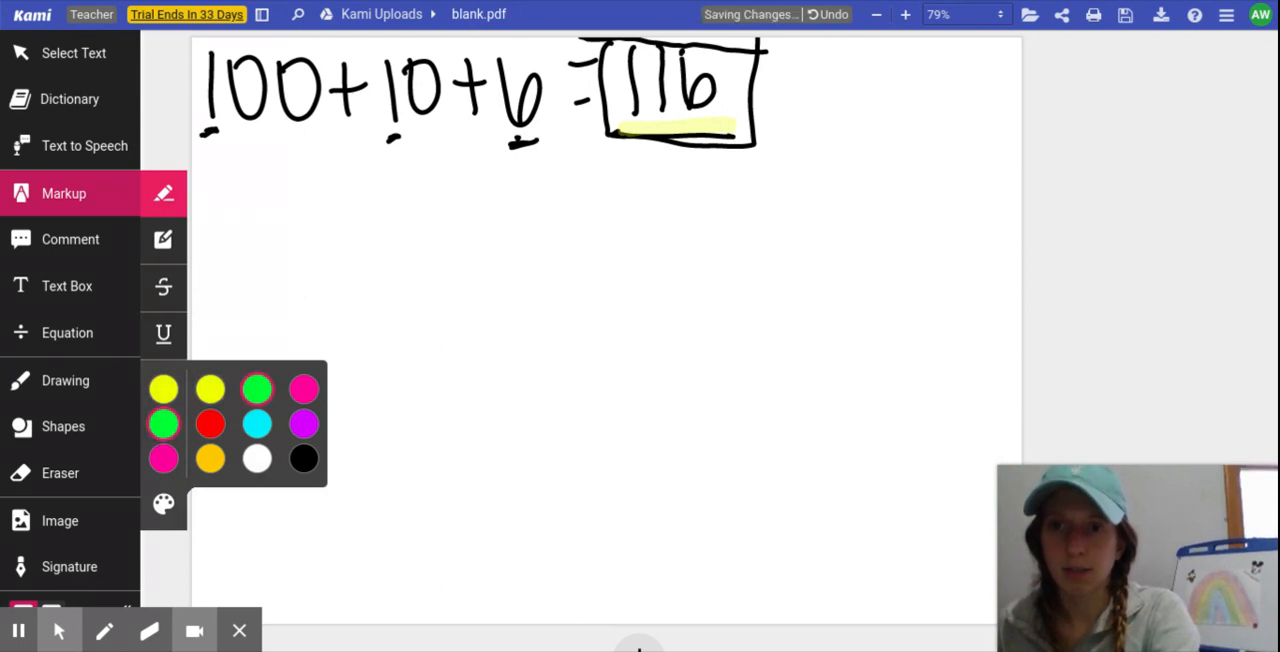
left_click_drag(205, 132, 540, 128)
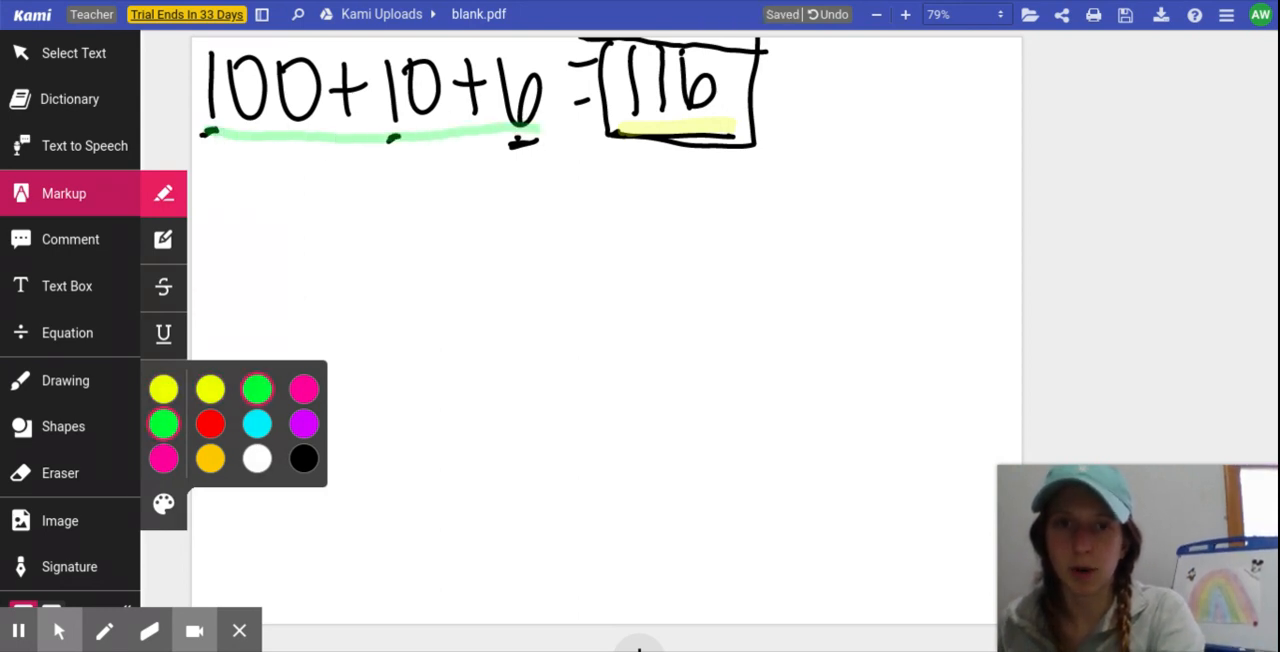
left_click(77, 381)
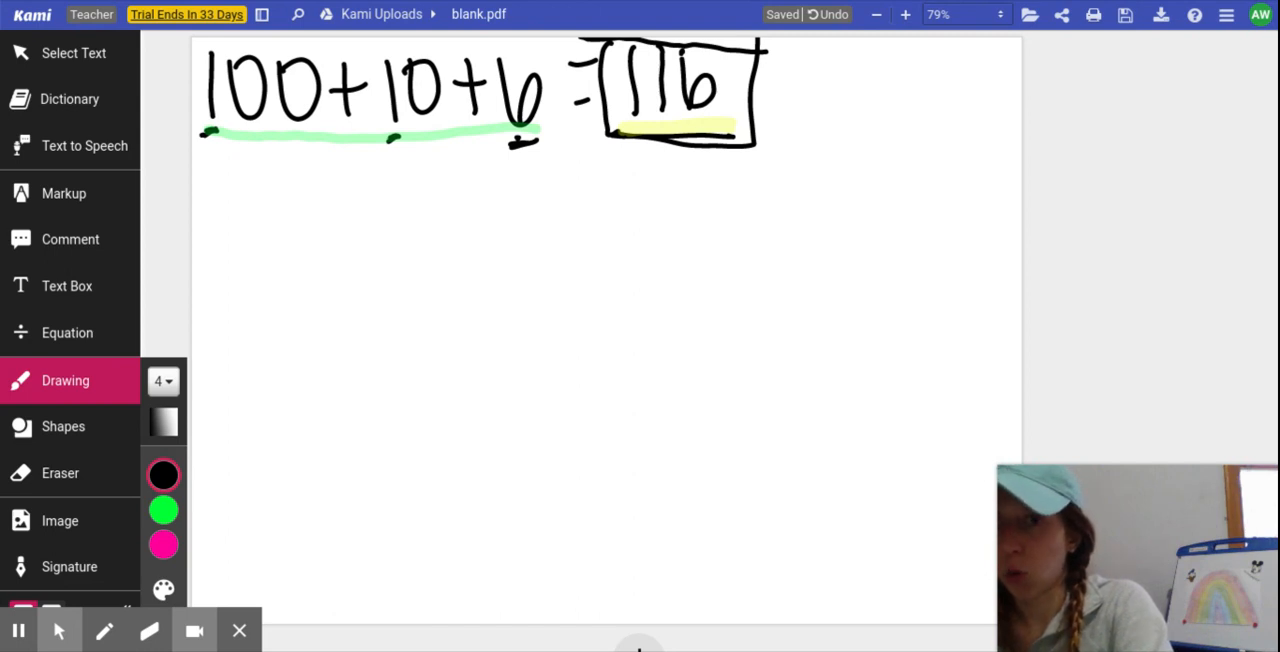
Handwrite '1 hundred 1 ten 6 ones' below the equation
left_click_drag(240, 172, 243, 248)
mouse_move(267, 175)
left_mouse_down()
mouse_move(268, 203)
mouse_move(298, 243)
left_mouse_up()
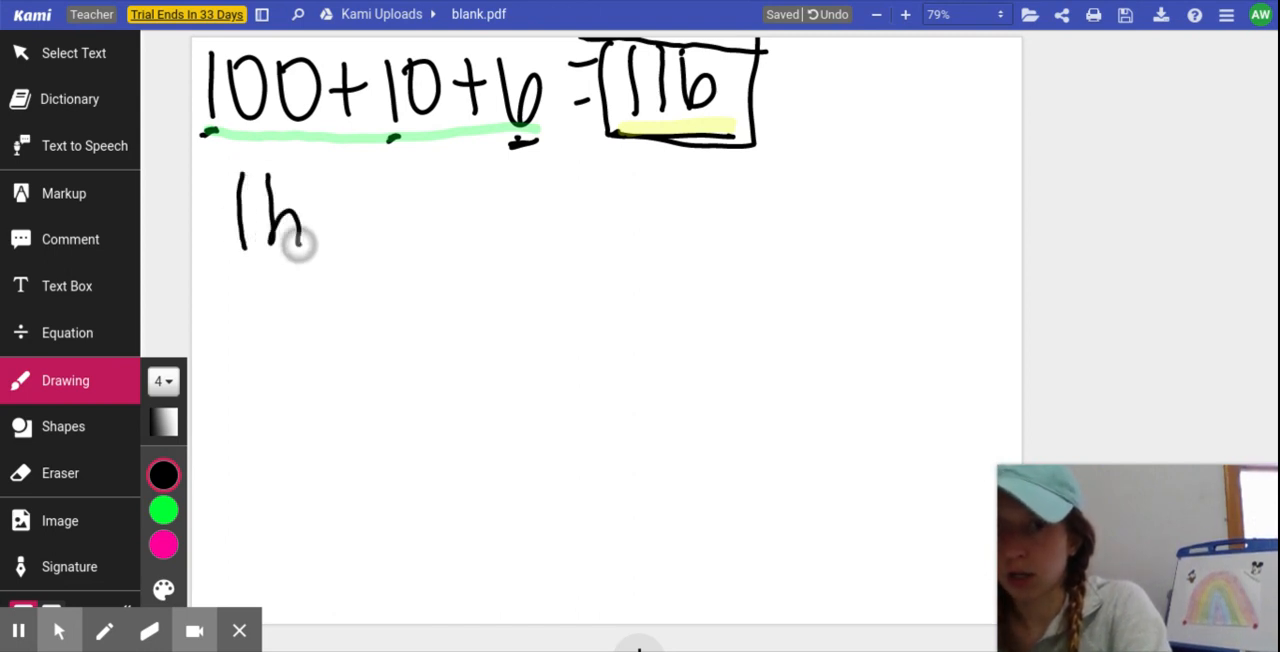
mouse_move(310, 202)
left_mouse_down()
mouse_move(345, 243)
mouse_move(388, 237)
left_mouse_up()
mouse_move(415, 185)
left_mouse_down()
mouse_move(418, 240)
mouse_move(446, 218)
mouse_move(492, 245)
left_mouse_up()
left_click_drag(505, 190, 508, 244)
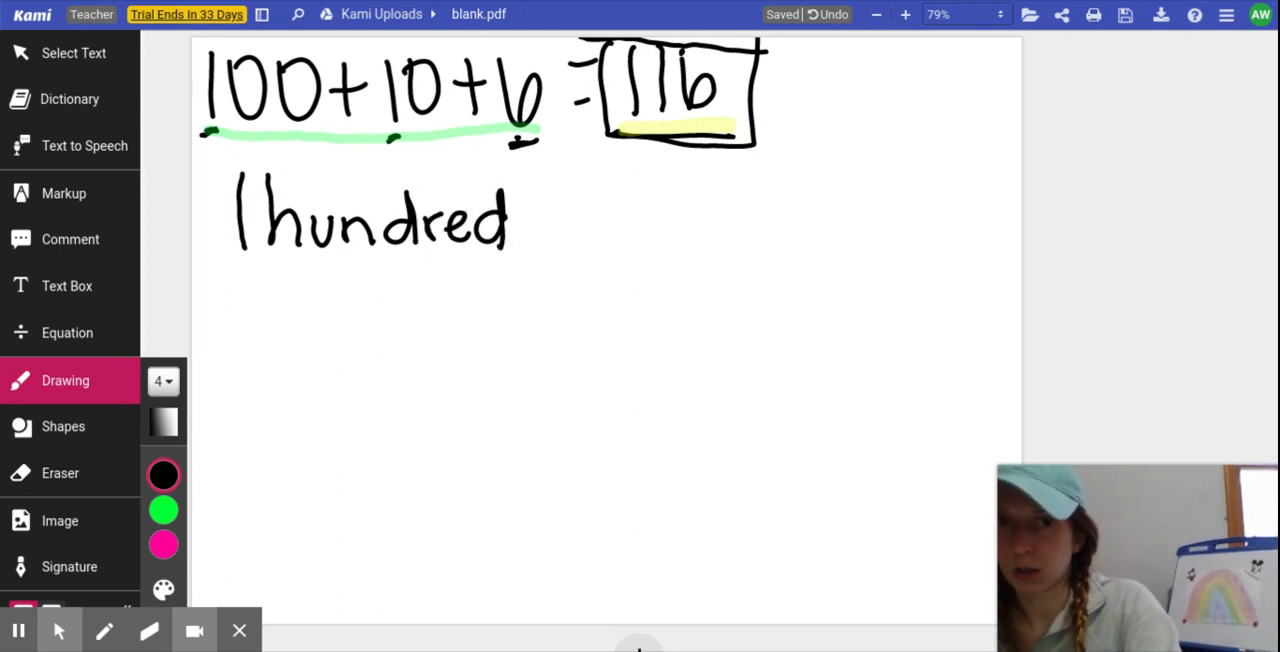
left_click_drag(568, 186, 574, 243)
mouse_move(624, 190)
left_mouse_down()
mouse_move(628, 240)
mouse_move(650, 222)
mouse_move(727, 243)
left_mouse_up()
mouse_move(800, 196)
left_mouse_down()
mouse_move(814, 223)
mouse_move(875, 222)
mouse_move(950, 248)
left_mouse_up()
left_click_drag(982, 212, 958, 252)
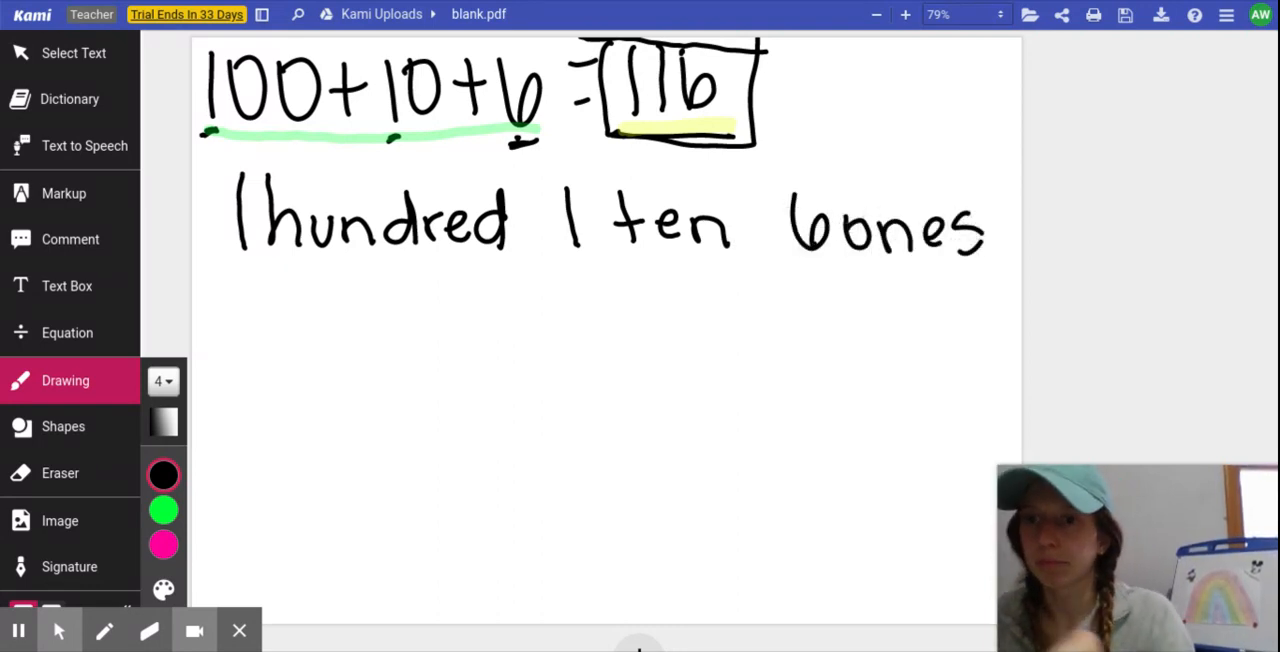
Highlight under the '1 hundred 1 ten 6 ones' line in pink
key("h")
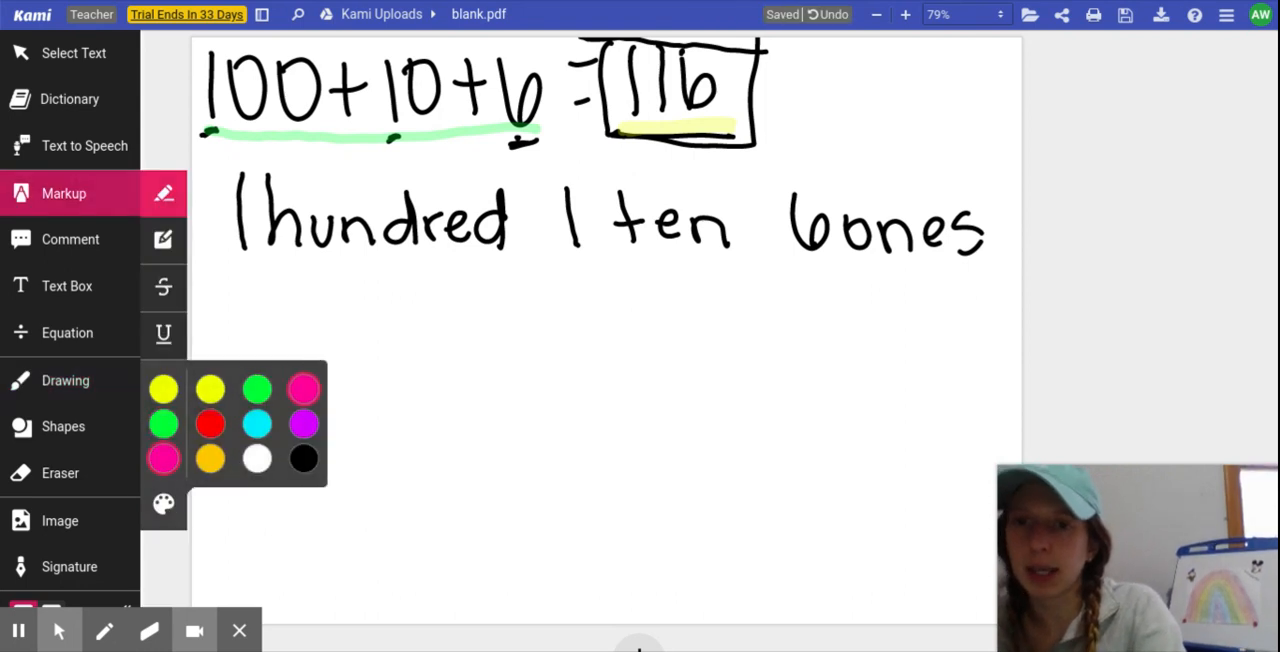
left_click_drag(230, 267, 994, 266)
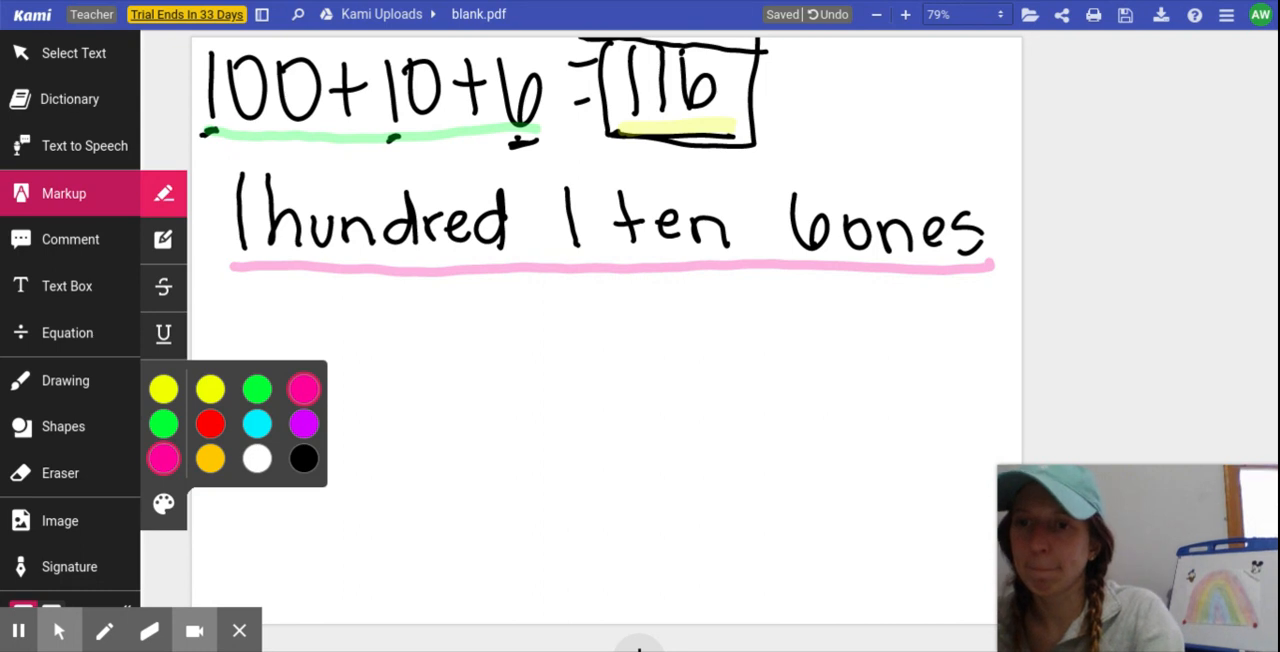
left_click(65, 380)
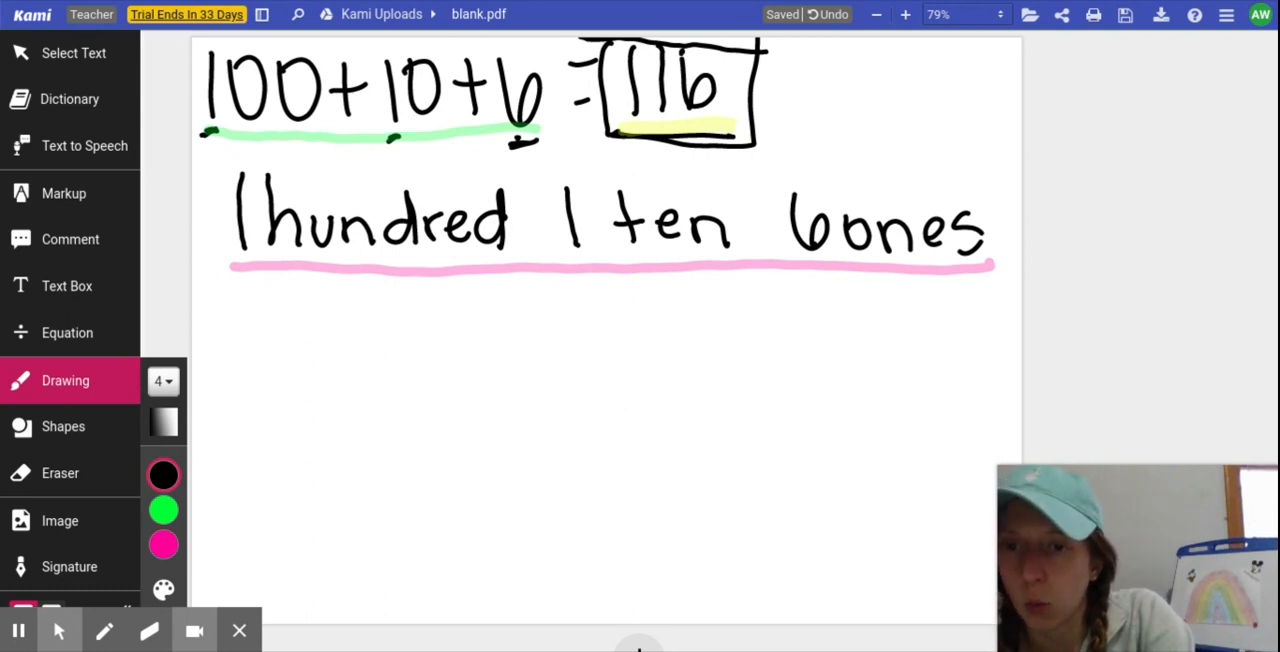
Handwrite the word form 'One hundred sixteen' below the unit form
mouse_move(228, 324)
left_mouse_down()
mouse_move(214, 337)
mouse_move(290, 346)
mouse_move(302, 372)
left_mouse_up()
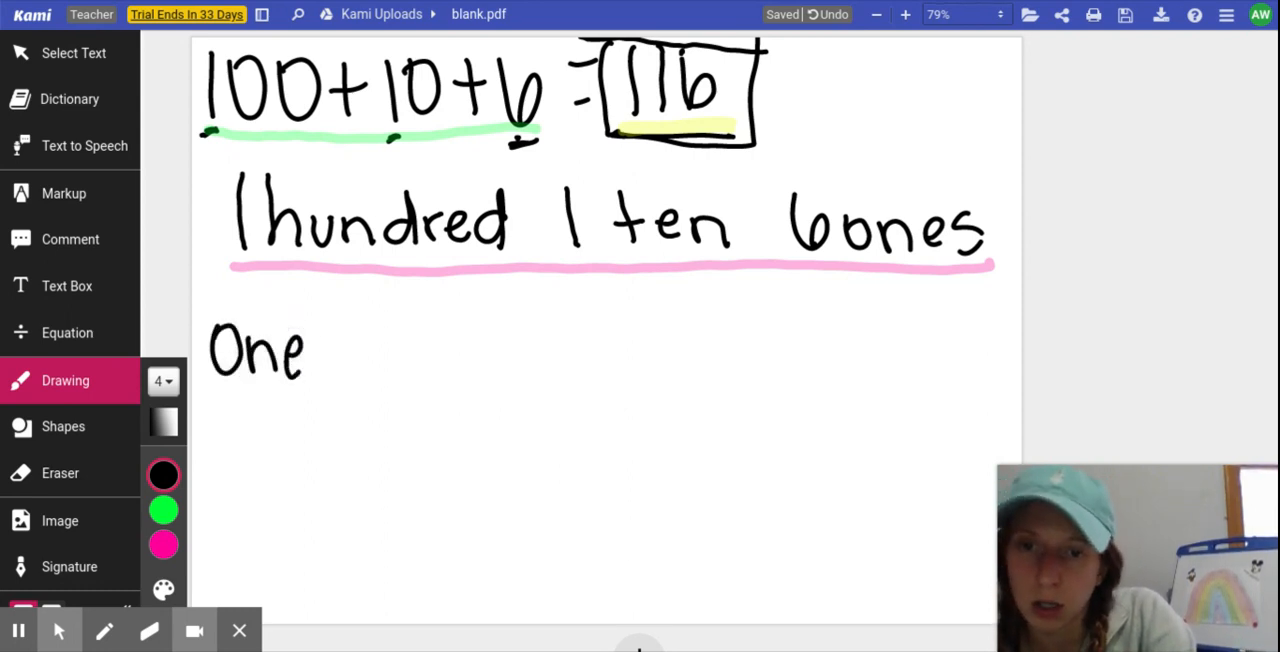
mouse_move(336, 318)
left_mouse_down()
mouse_move(334, 349)
mouse_move(372, 368)
mouse_move(408, 346)
mouse_move(417, 371)
mouse_move(468, 343)
mouse_move(491, 374)
mouse_move(512, 320)
left_mouse_up()
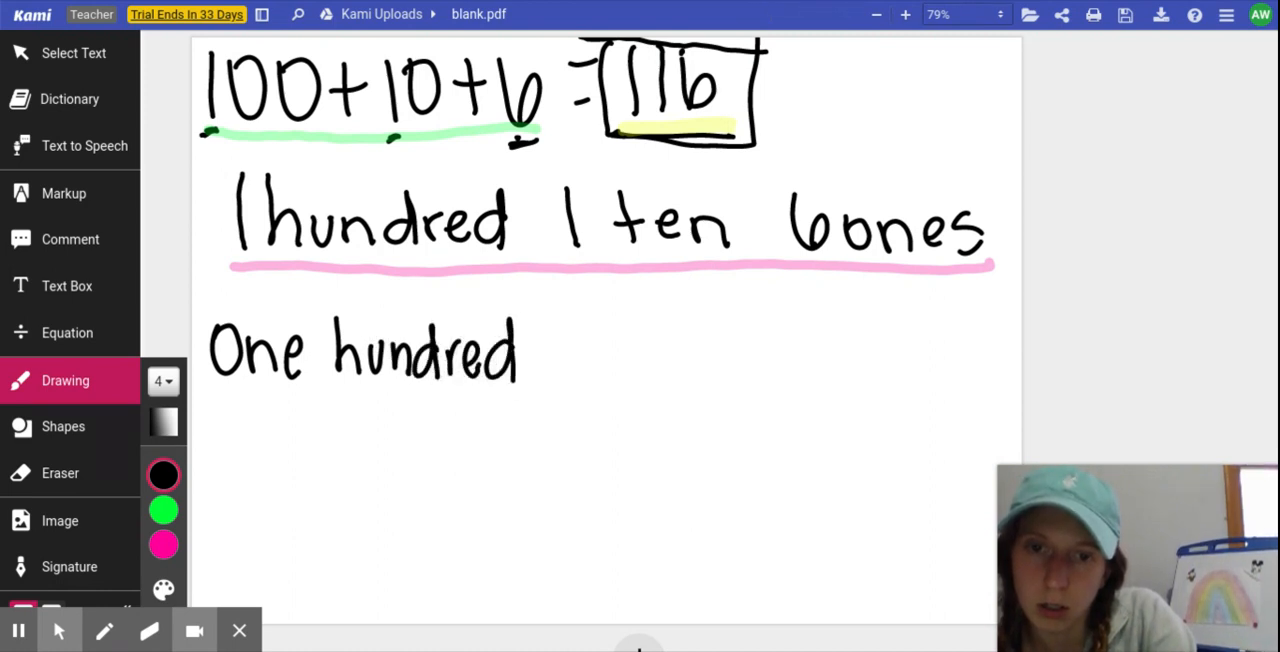
left_click_drag(600, 335, 578, 375)
mouse_move(625, 340)
left_mouse_down()
mouse_move(625, 368)
mouse_move(663, 375)
left_mouse_up()
mouse_move(661, 336)
left_mouse_down()
mouse_move(636, 377)
mouse_move(788, 378)
left_mouse_up()
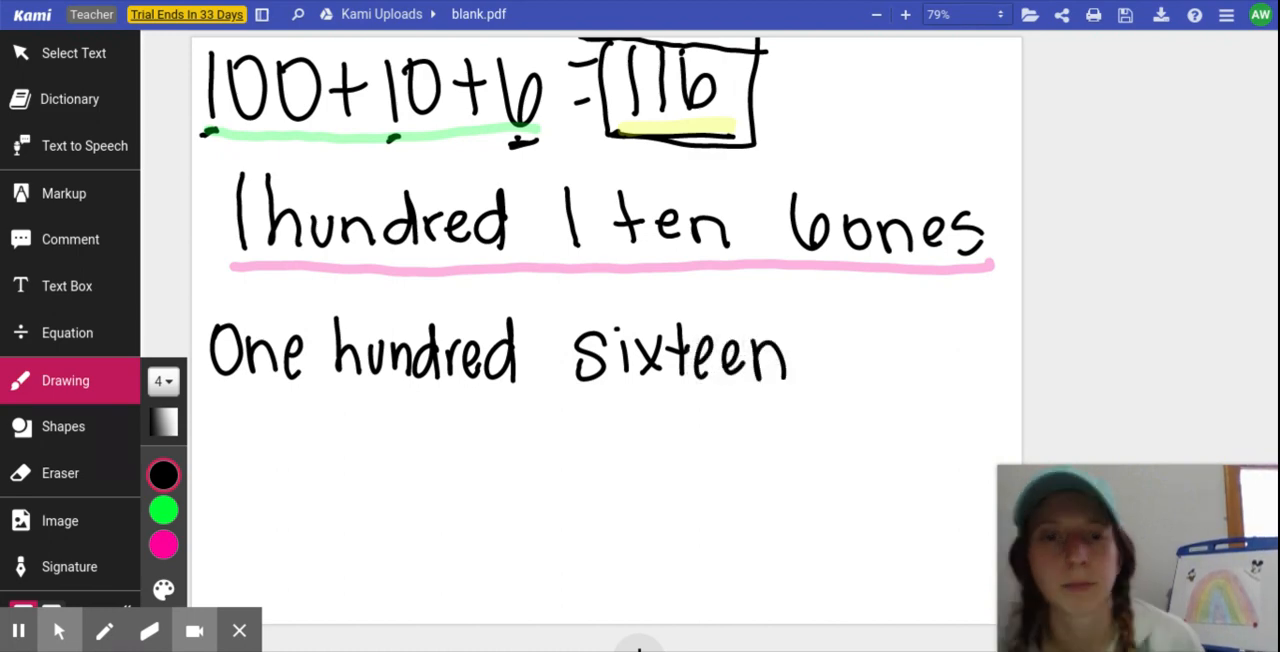
Underline 'One hundred sixteen' with a cyan highlight and return to freehand drawing
left_click(64, 193)
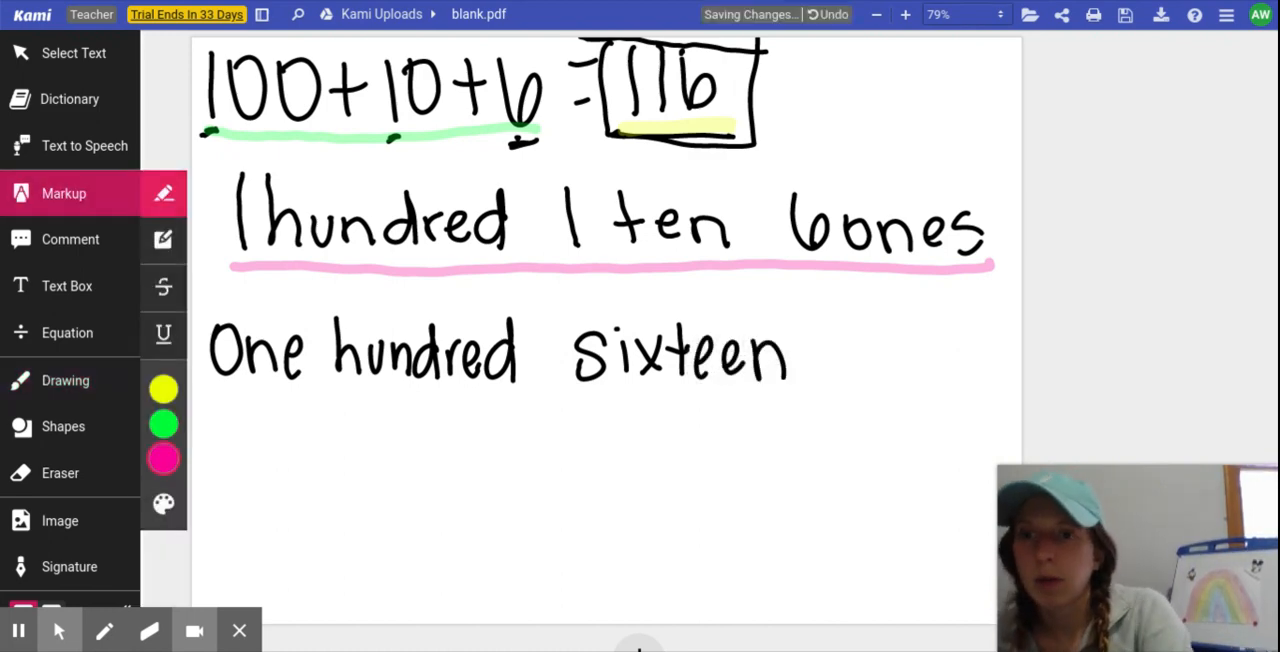
left_click(257, 424)
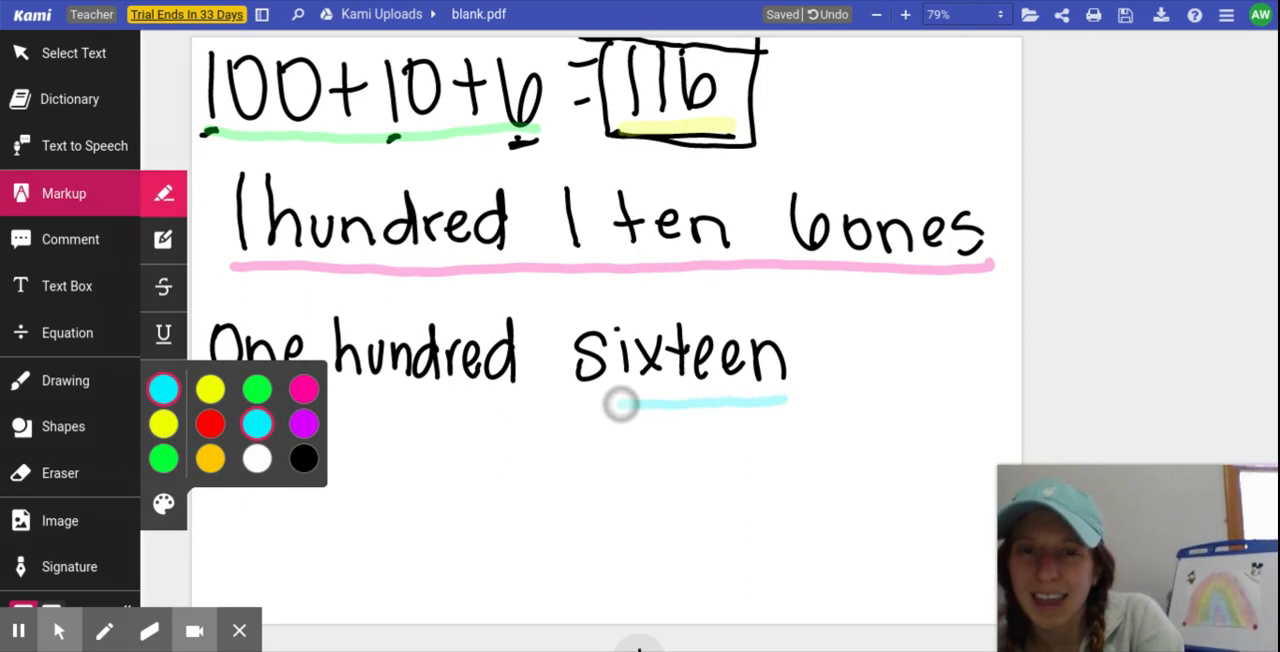
left_click_drag(783, 400, 330, 404)
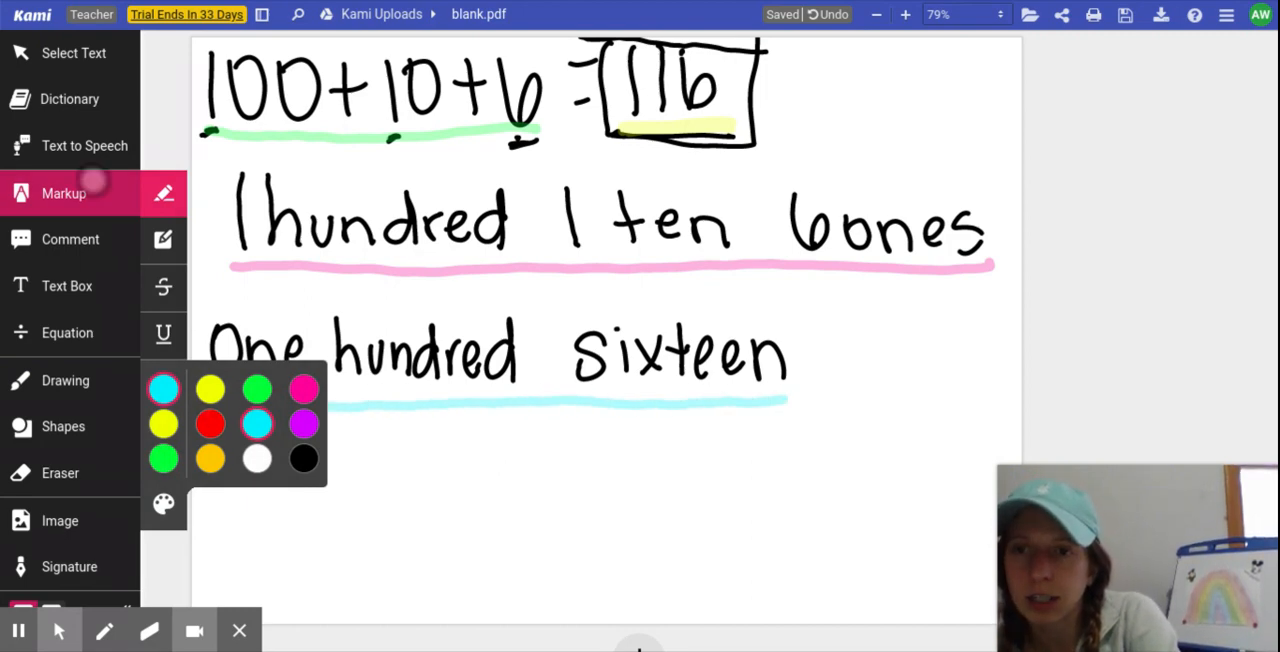
left_click(65, 380)
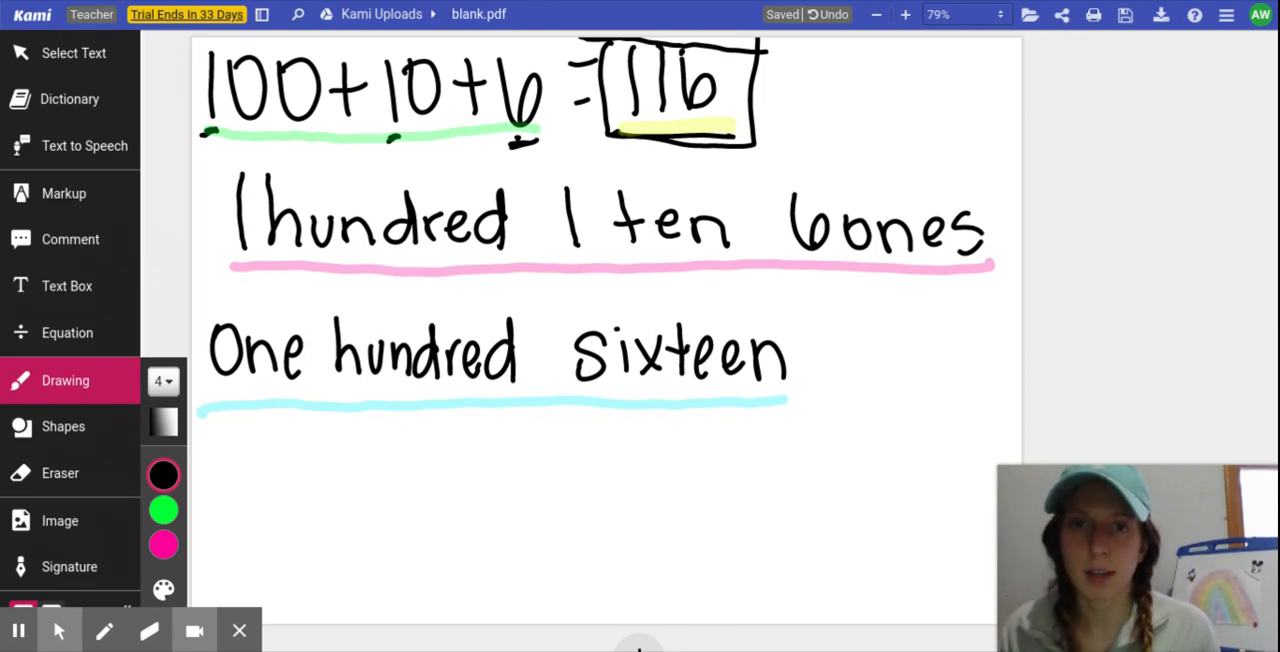
left_click(64, 193)
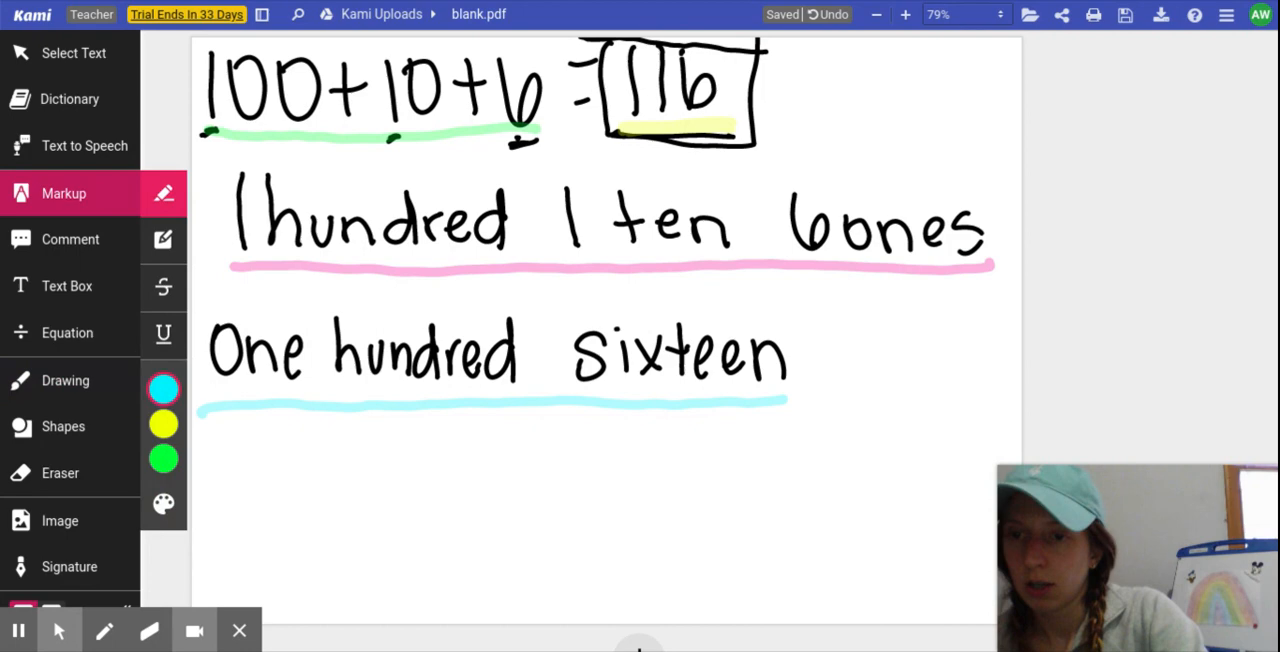
left_click(84, 380)
Erase all the 116 handwriting and highlights so the page is blank, then resume drawing
left_click(60, 473)
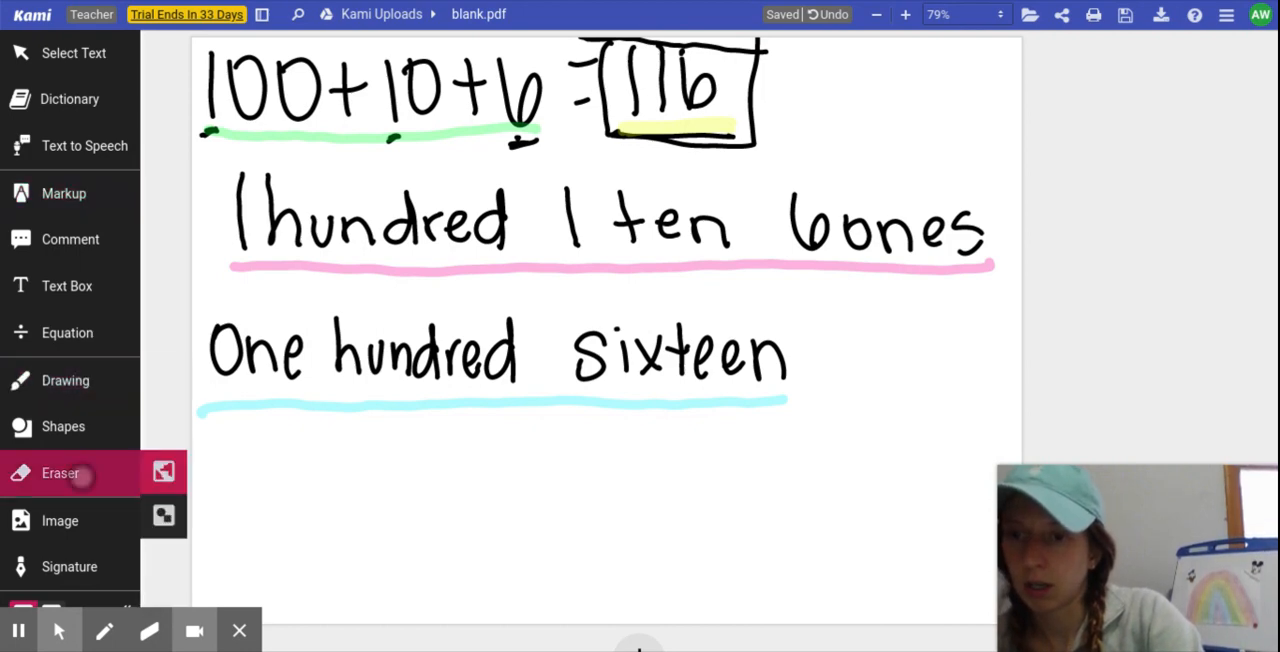
mouse_move(234, 54)
left_mouse_down()
mouse_move(446, 92)
mouse_move(334, 106)
mouse_move(271, 274)
mouse_move(286, 360)
mouse_move(691, 44)
mouse_move(606, 177)
mouse_move(477, 123)
mouse_move(509, 186)
mouse_move(417, 194)
mouse_move(366, 180)
mouse_move(191, 383)
mouse_move(393, 372)
mouse_move(471, 329)
mouse_move(503, 337)
mouse_move(631, 317)
mouse_move(651, 358)
mouse_move(740, 394)
mouse_move(854, 294)
mouse_move(963, 251)
mouse_move(766, 214)
mouse_move(643, 206)
mouse_move(597, 226)
left_mouse_up()
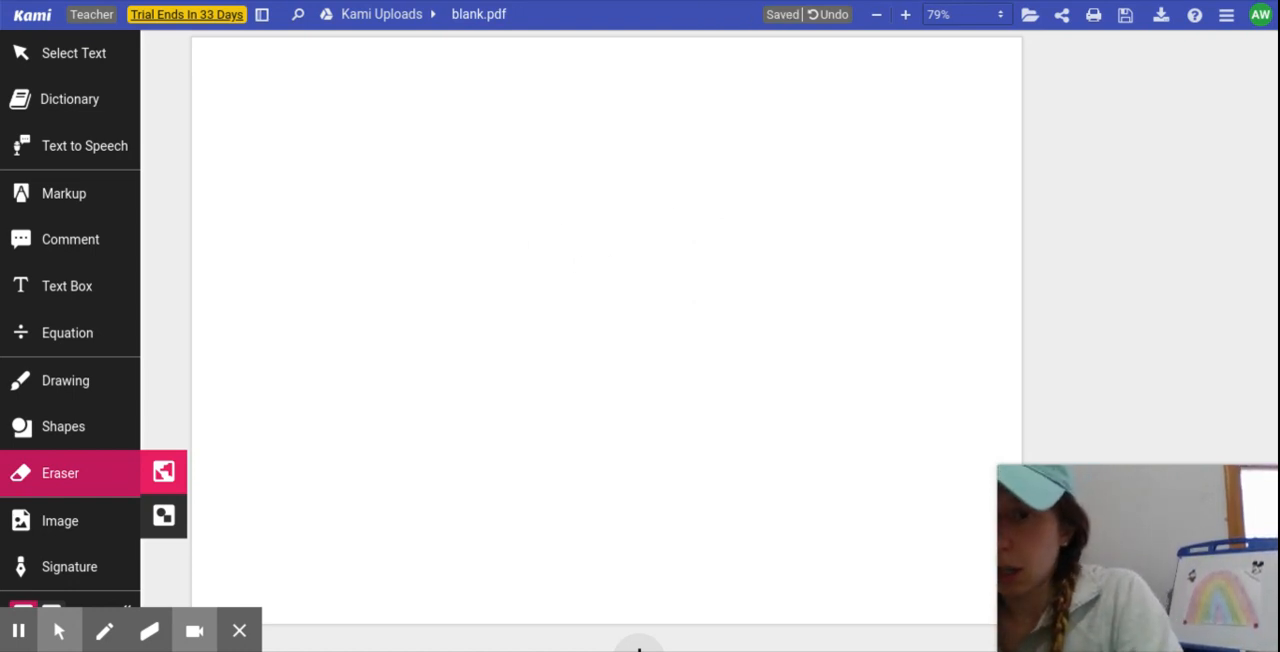
key("d")
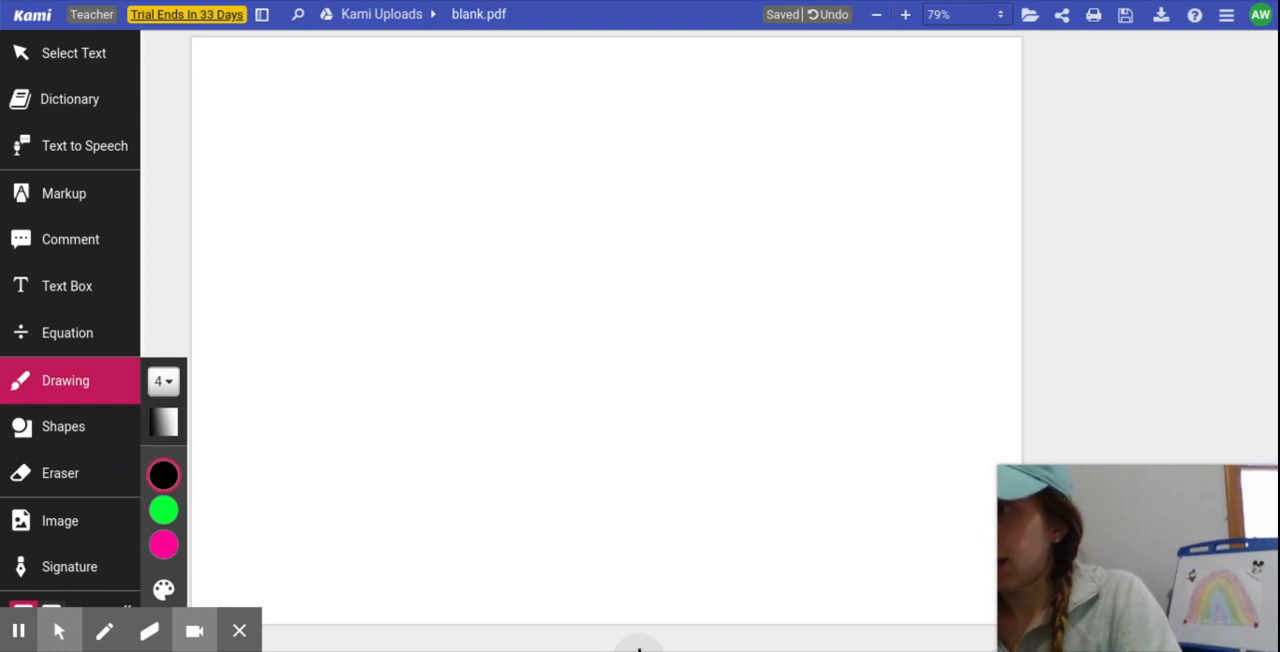
Handwrite '500+80+5=' at the top with a long blank answer line, and start 'five' below
mouse_move(213, 57)
left_mouse_down()
mouse_move(234, 77)
mouse_move(214, 116)
mouse_move(250, 55)
mouse_move(314, 91)
mouse_move(328, 58)
left_mouse_up()
left_click_drag(362, 90, 396, 86)
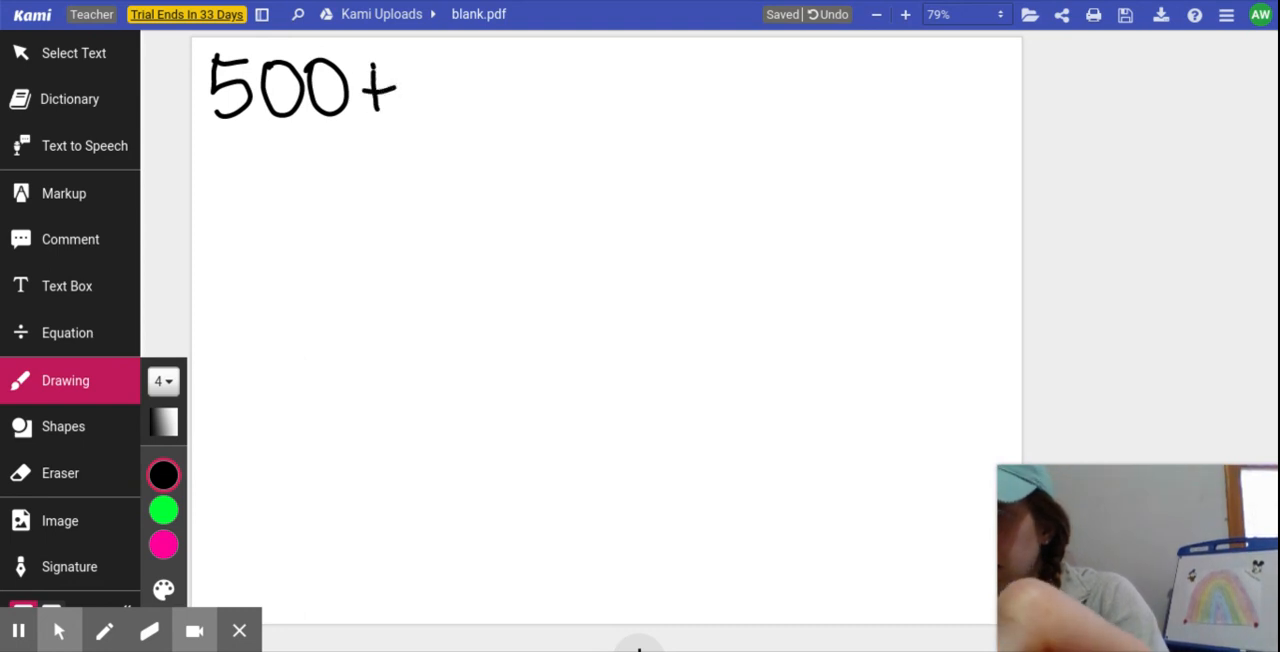
mouse_move(450, 58)
left_mouse_down()
mouse_move(515, 116)
mouse_move(534, 90)
mouse_move(546, 118)
left_mouse_up()
mouse_move(548, 62)
left_mouse_down()
mouse_move(638, 72)
mouse_move(648, 99)
left_mouse_up()
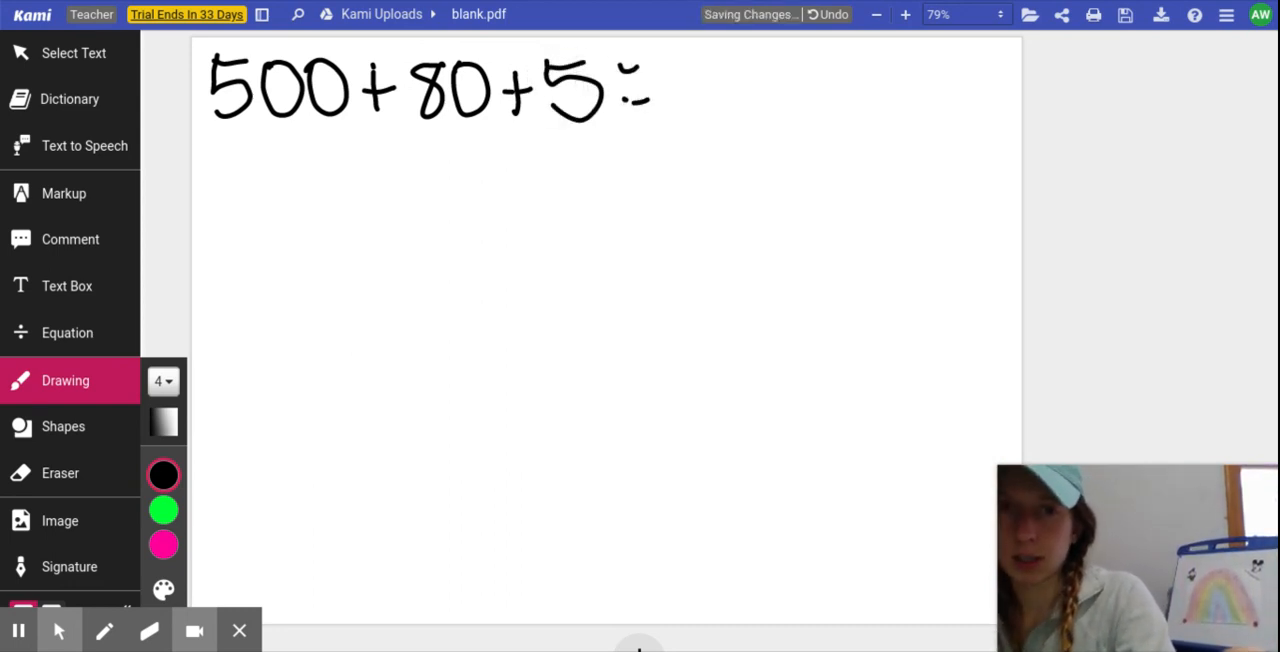
mouse_move(620, 100)
left_mouse_down()
mouse_move(655, 102)
mouse_move(653, 70)
left_mouse_up()
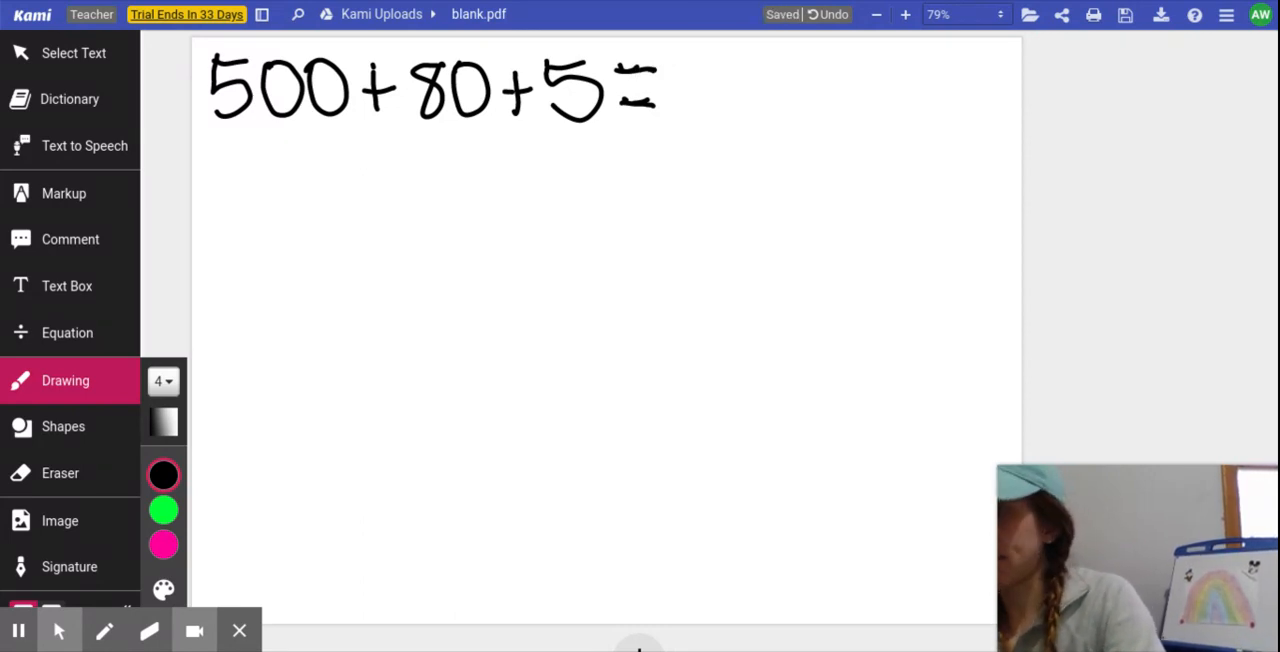
left_click_drag(670, 130, 1018, 124)
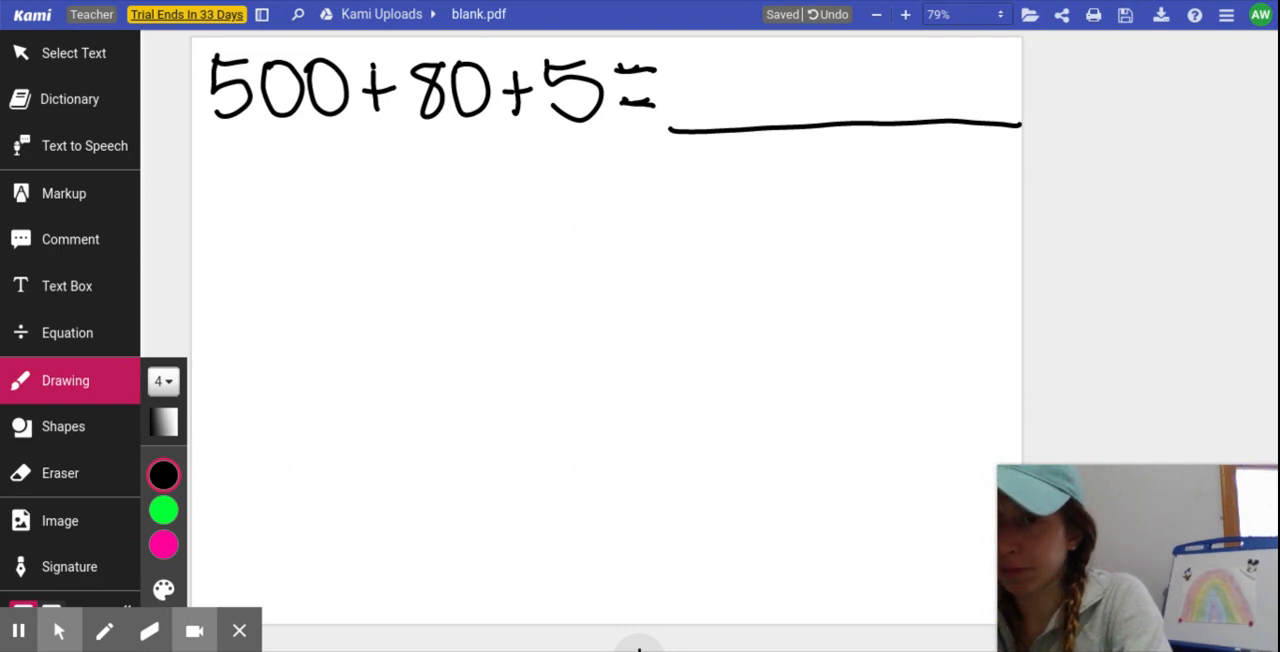
mouse_move(246, 158)
left_mouse_down()
mouse_move(215, 210)
mouse_move(240, 182)
mouse_move(244, 206)
mouse_move(262, 204)
mouse_move(280, 170)
mouse_move(304, 212)
left_mouse_up()
Handwrite 'hundred twenty' and begin 'three' after 'five' below the equation
mouse_move(334, 158)
left_mouse_down()
mouse_move(354, 194)
mouse_move(445, 205)
left_mouse_up()
mouse_move(458, 162)
left_mouse_down()
mouse_move(460, 208)
mouse_move(482, 186)
mouse_move(512, 206)
left_mouse_up()
left_click_drag(527, 164, 528, 210)
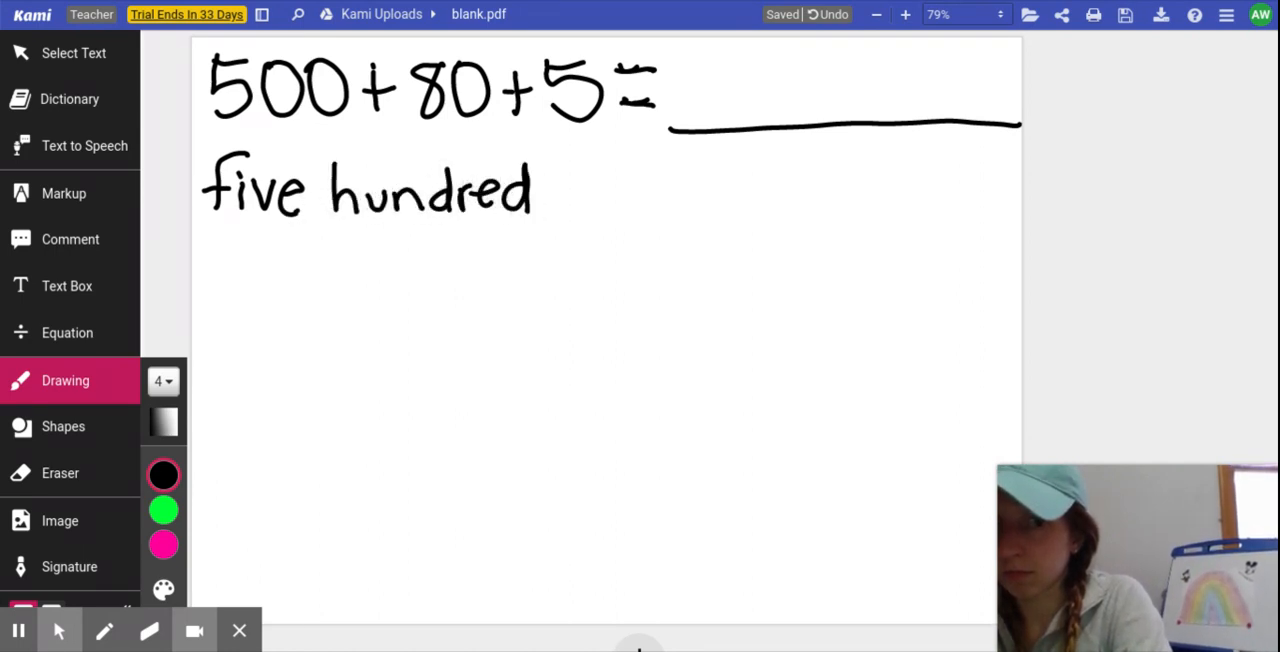
left_click_drag(582, 170, 584, 216)
mouse_move(566, 190)
left_mouse_down()
mouse_move(631, 206)
mouse_move(648, 186)
left_mouse_up()
left_click_drag(650, 200, 692, 208)
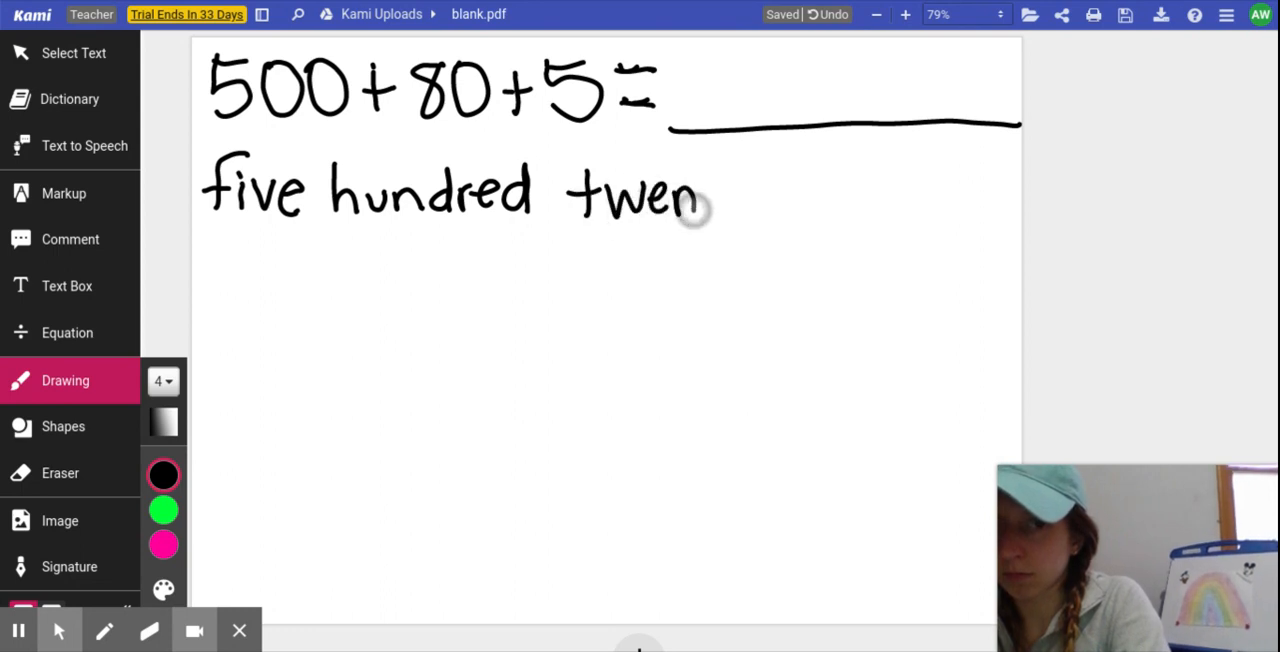
mouse_move(714, 168)
left_mouse_down()
mouse_move(714, 218)
mouse_move(730, 188)
left_mouse_up()
mouse_move(738, 186)
left_mouse_down()
mouse_move(754, 206)
mouse_move(740, 242)
left_mouse_up()
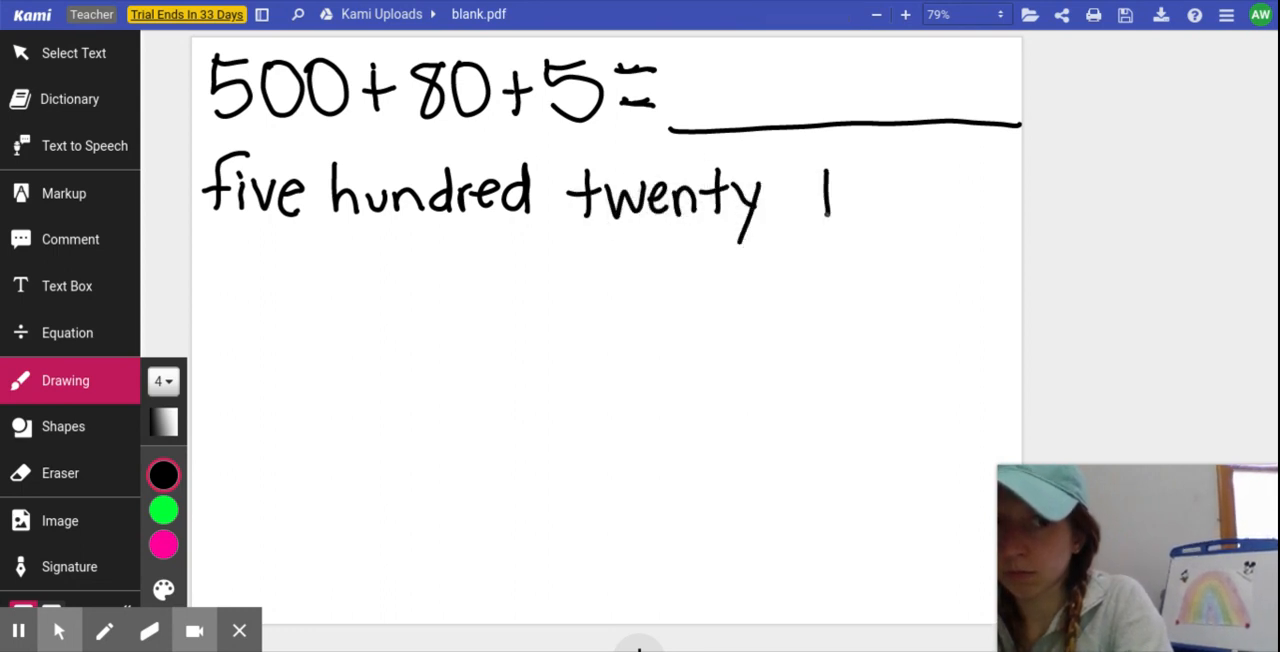
left_click_drag(808, 194, 942, 214)
left_click_drag(952, 204, 960, 214)
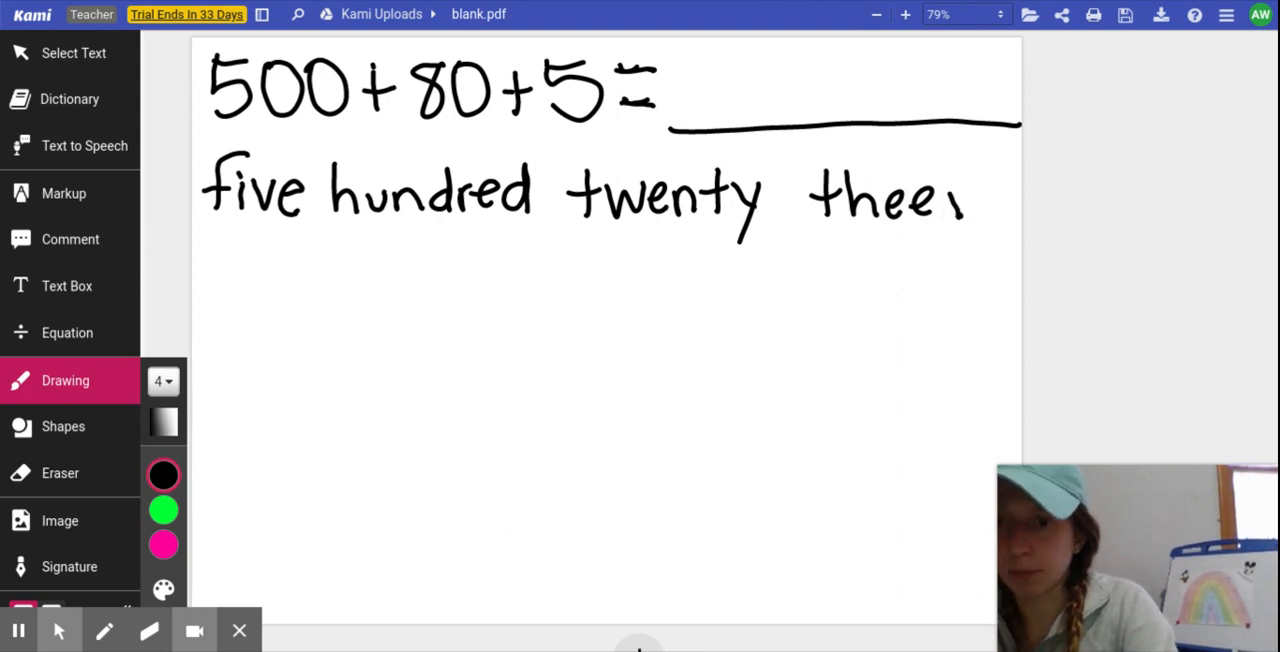
Erase the misspelled ending, rewrite 'three' correctly and draw an answer line beneath
left_click(60, 473)
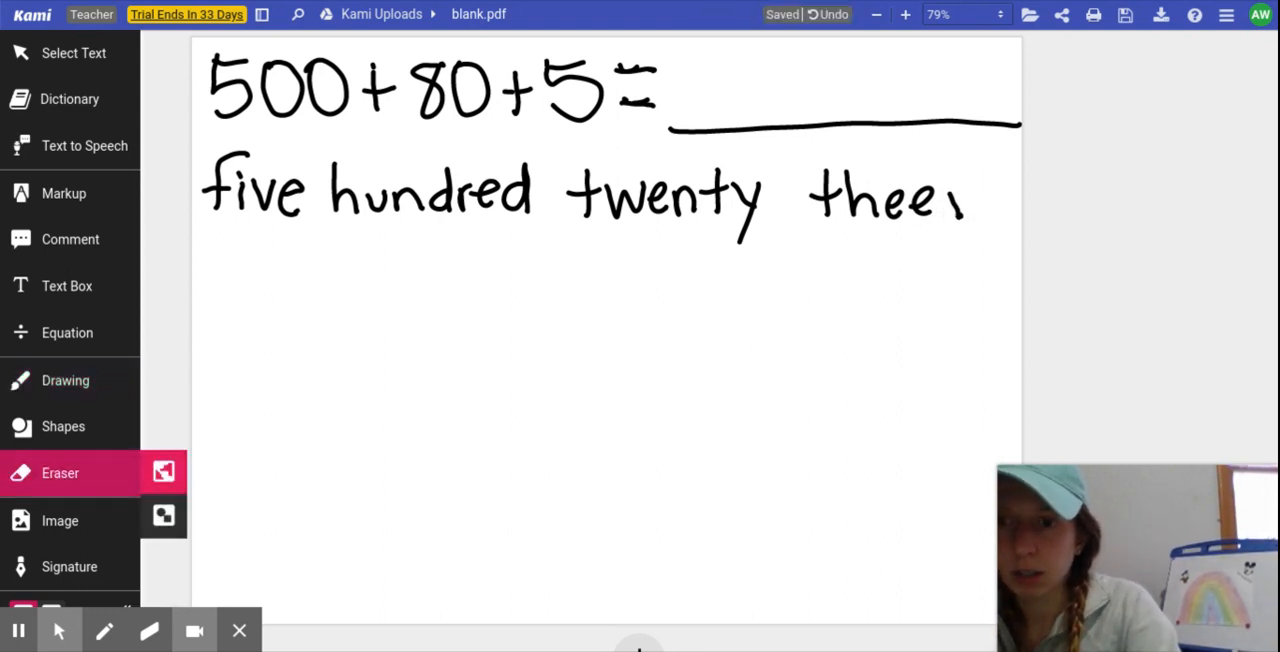
mouse_move(962, 205)
left_mouse_down()
mouse_move(896, 201)
mouse_move(912, 190)
left_mouse_up()
left_click(65, 380)
left_click_drag(918, 204, 975, 212)
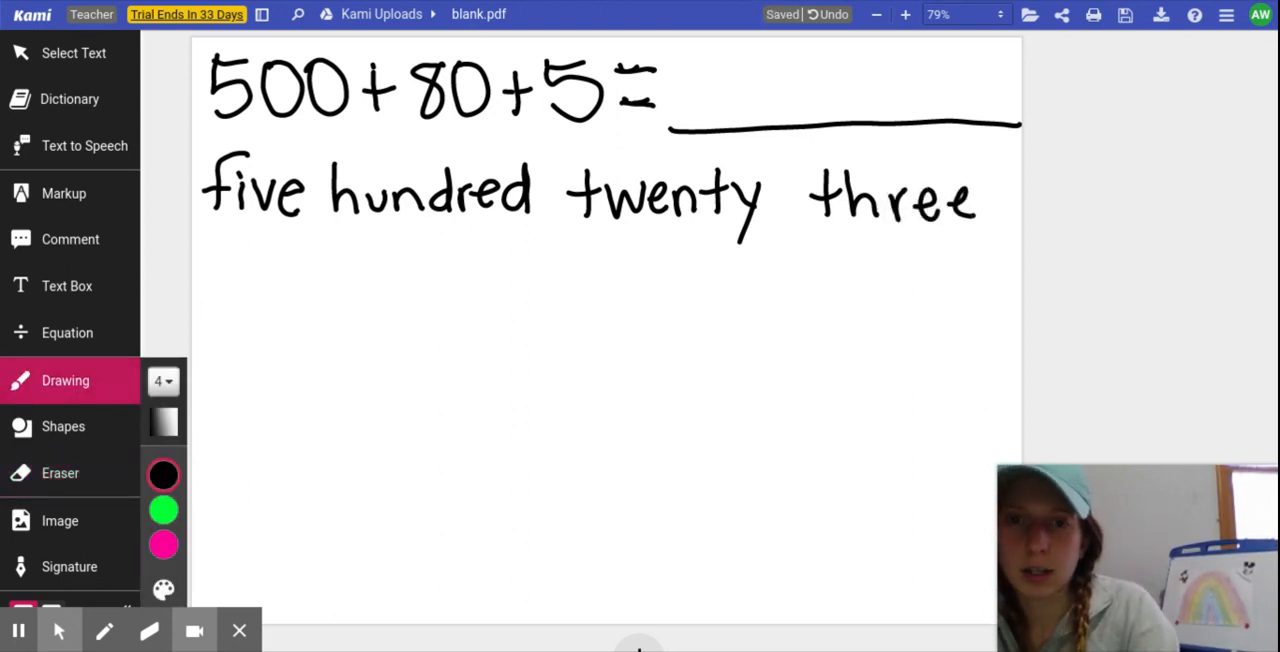
left_click_drag(634, 297, 932, 280)
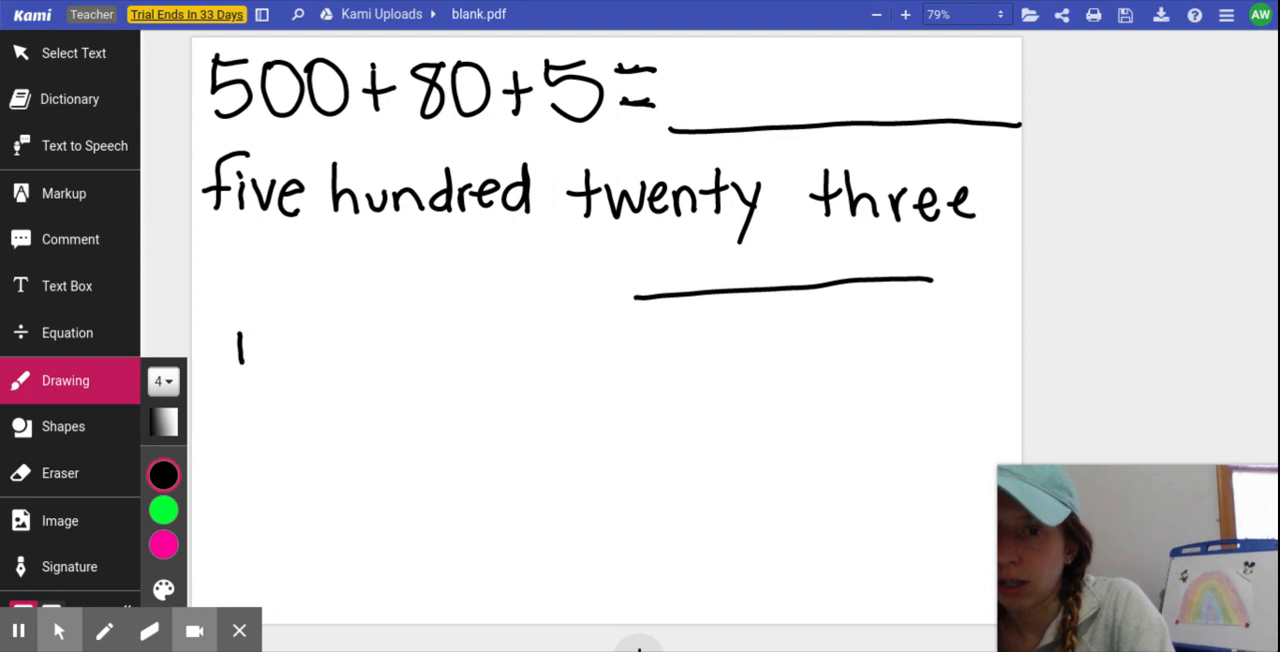
Write circled practice numbers 1 and 2 with 511 and 684 beside them
left_click_drag(238, 314, 300, 386)
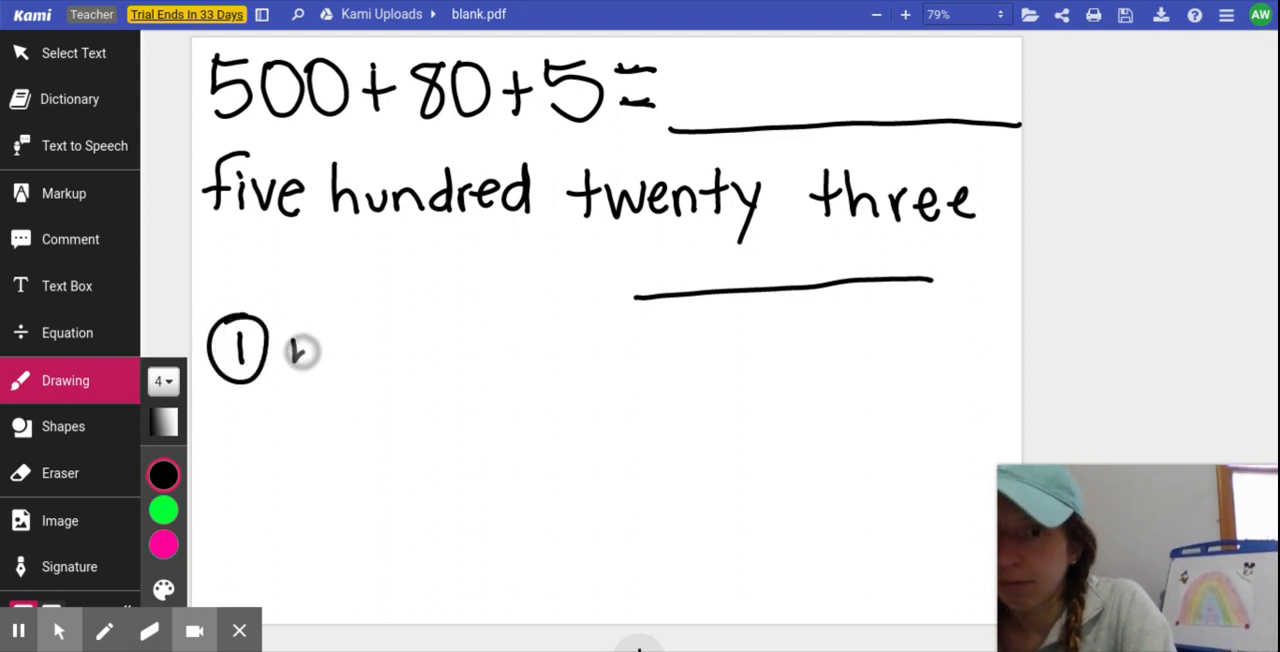
mouse_move(288, 334)
left_mouse_down()
mouse_move(320, 334)
mouse_move(360, 390)
left_mouse_up()
left_click_drag(380, 340, 384, 392)
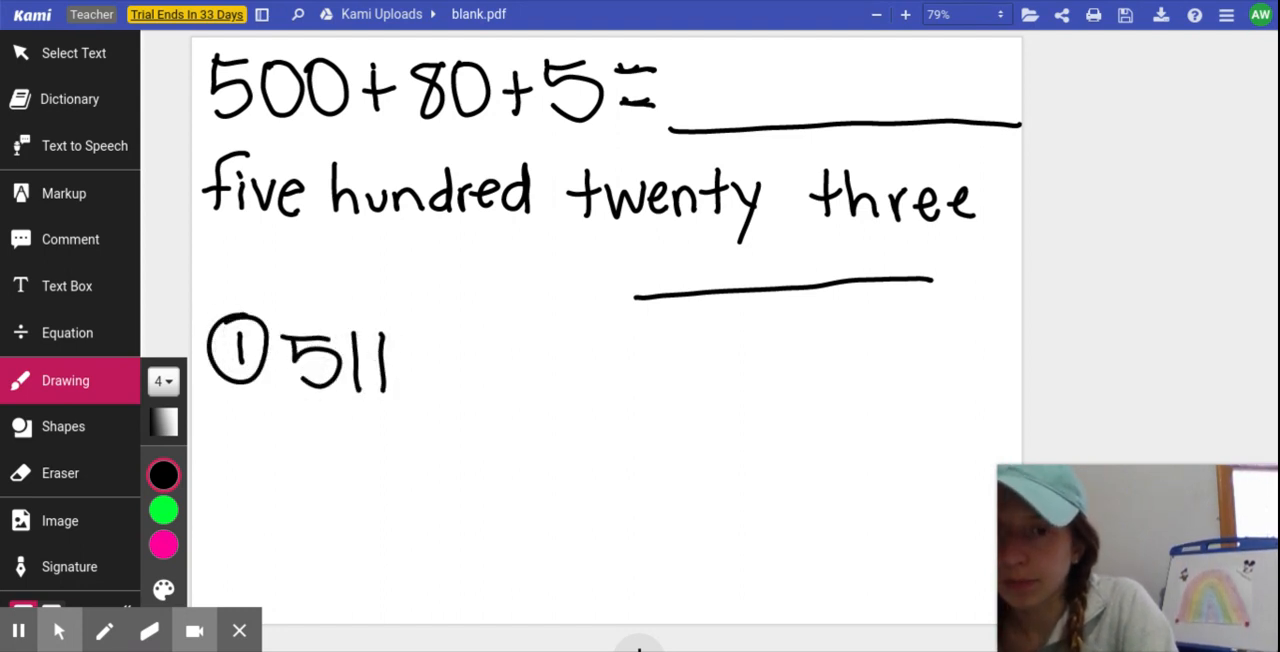
mouse_move(212, 468)
left_mouse_down()
mouse_move(264, 514)
mouse_move(222, 450)
left_mouse_up()
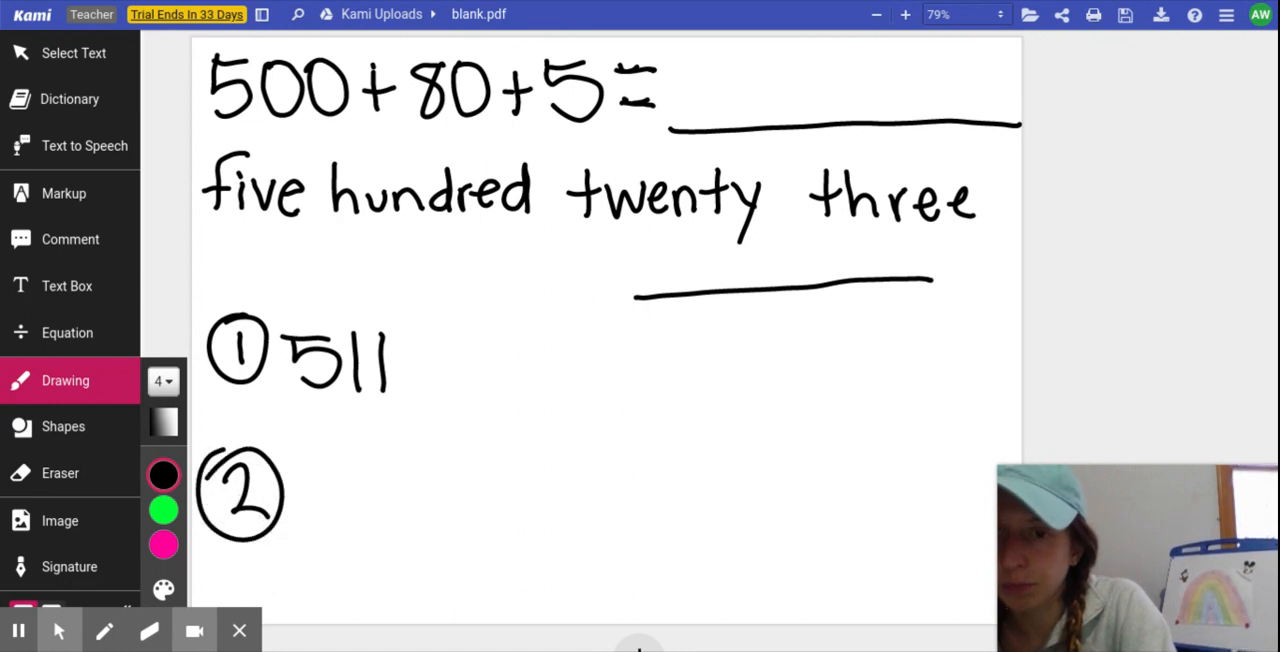
mouse_move(318, 460)
left_mouse_down()
mouse_move(330, 505)
mouse_move(305, 505)
left_mouse_up()
mouse_move(388, 462)
left_mouse_down()
mouse_move(370, 500)
mouse_move(388, 462)
mouse_move(433, 505)
mouse_move(441, 545)
left_mouse_up()
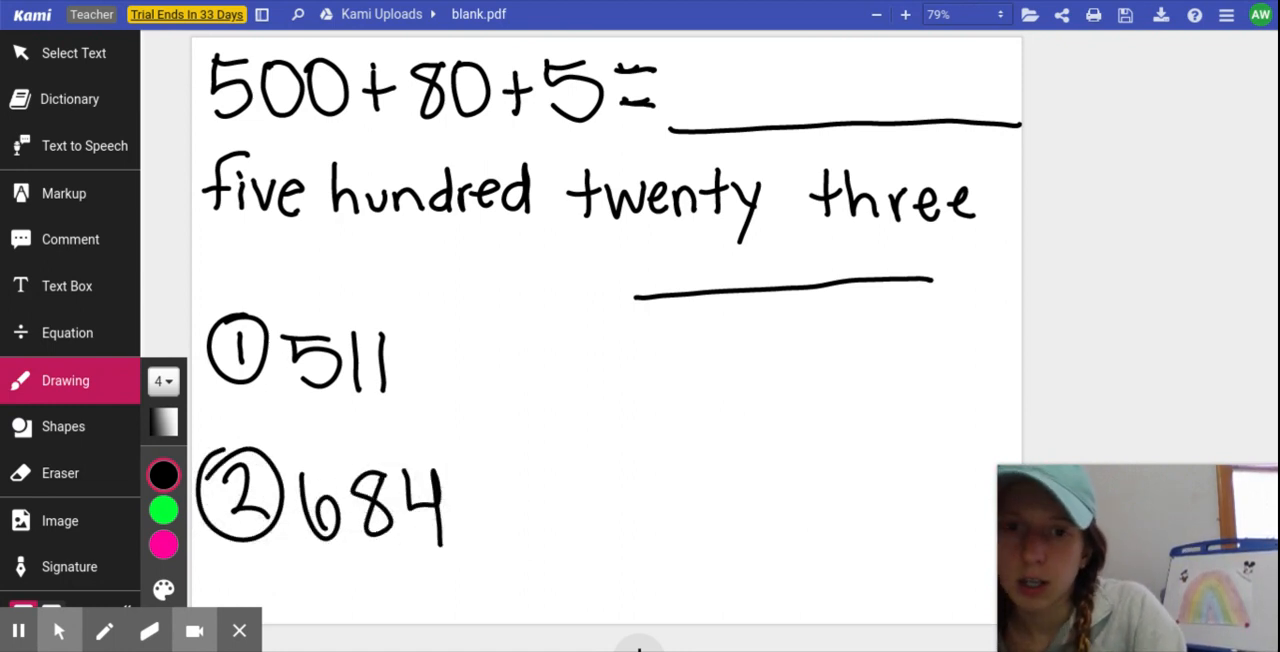
Write circled practice numbers 3 and 4 with 491 and 970 beside them
left_click_drag(588, 345, 590, 398)
mouse_move(568, 324)
left_mouse_down()
mouse_move(623, 394)
mouse_move(562, 338)
left_mouse_up()
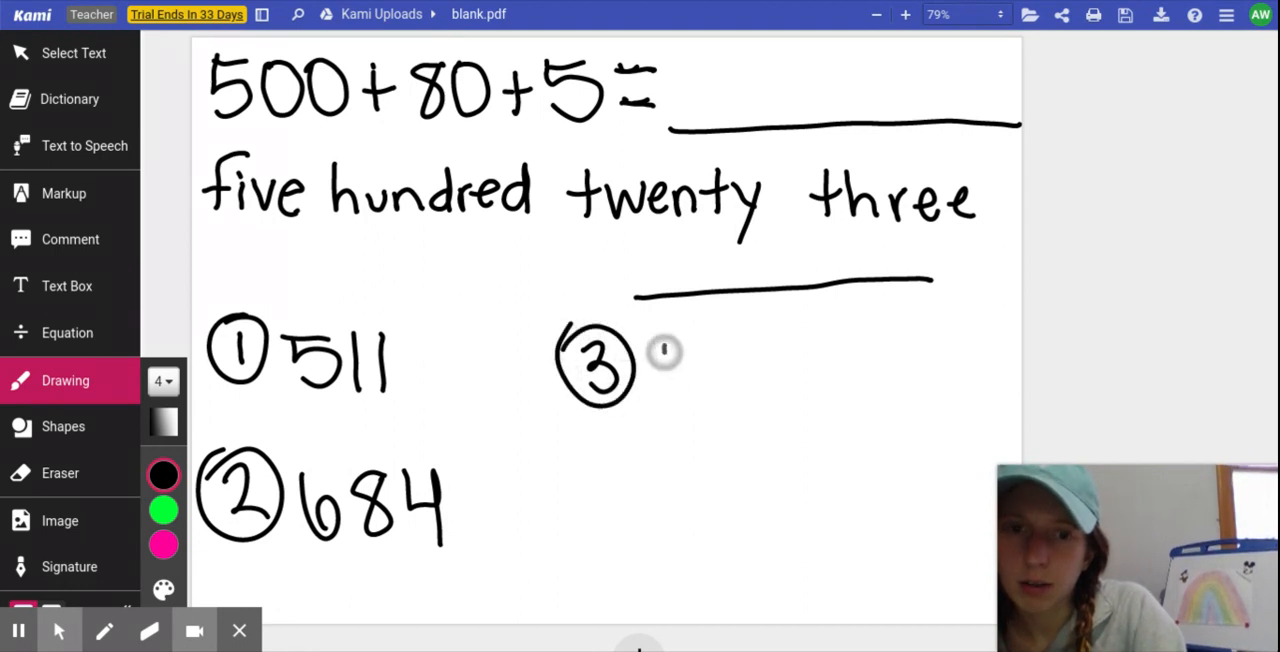
left_click_drag(664, 350, 700, 378)
left_click_drag(692, 340, 694, 398)
mouse_move(740, 345)
left_mouse_down()
mouse_move(705, 360)
mouse_move(738, 398)
mouse_move(777, 400)
left_mouse_up()
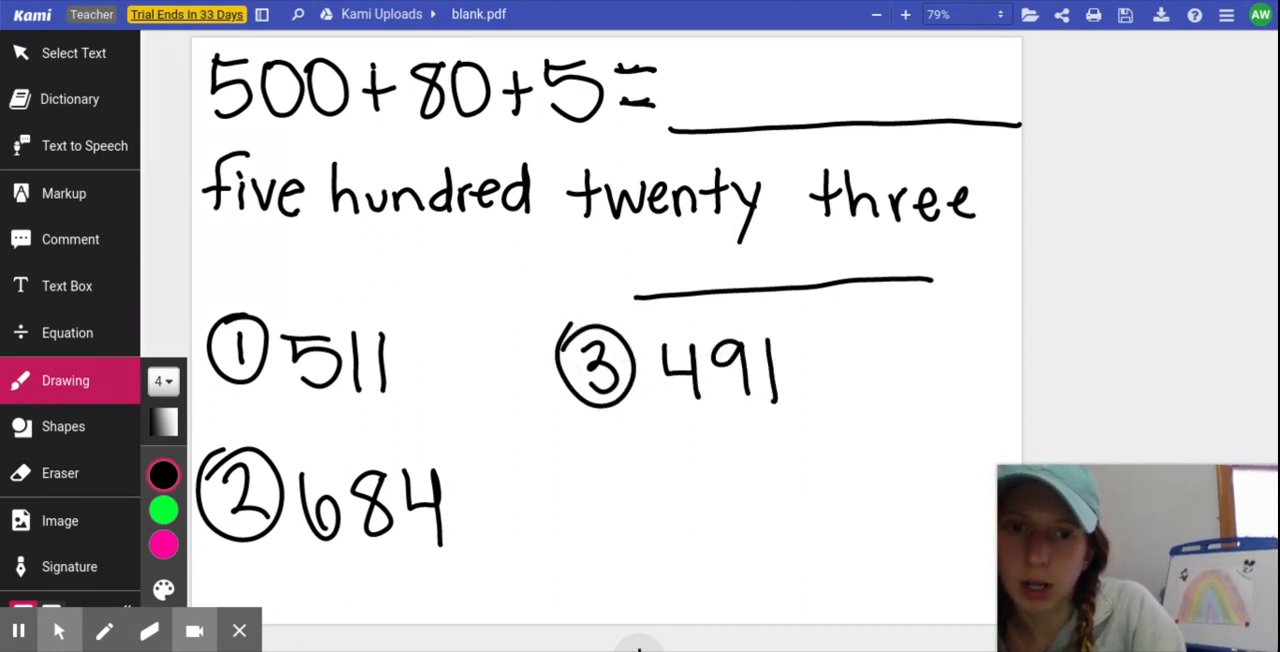
mouse_move(610, 472)
left_mouse_down()
mouse_move(642, 506)
mouse_move(630, 530)
left_mouse_up()
left_click_drag(572, 462, 578, 468)
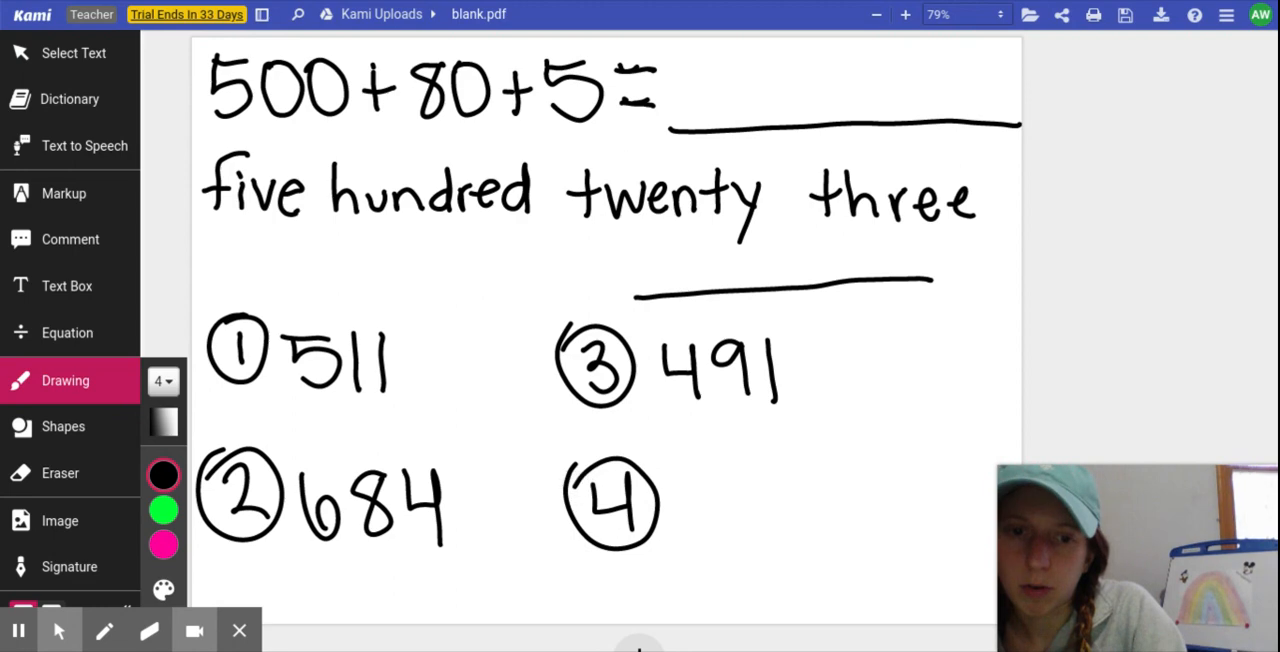
mouse_move(720, 475)
left_mouse_down()
mouse_move(714, 540)
mouse_move(757, 500)
mouse_move(750, 542)
left_mouse_up()
mouse_move(785, 480)
left_mouse_down()
mouse_move(795, 533)
mouse_move(788, 478)
left_mouse_up()
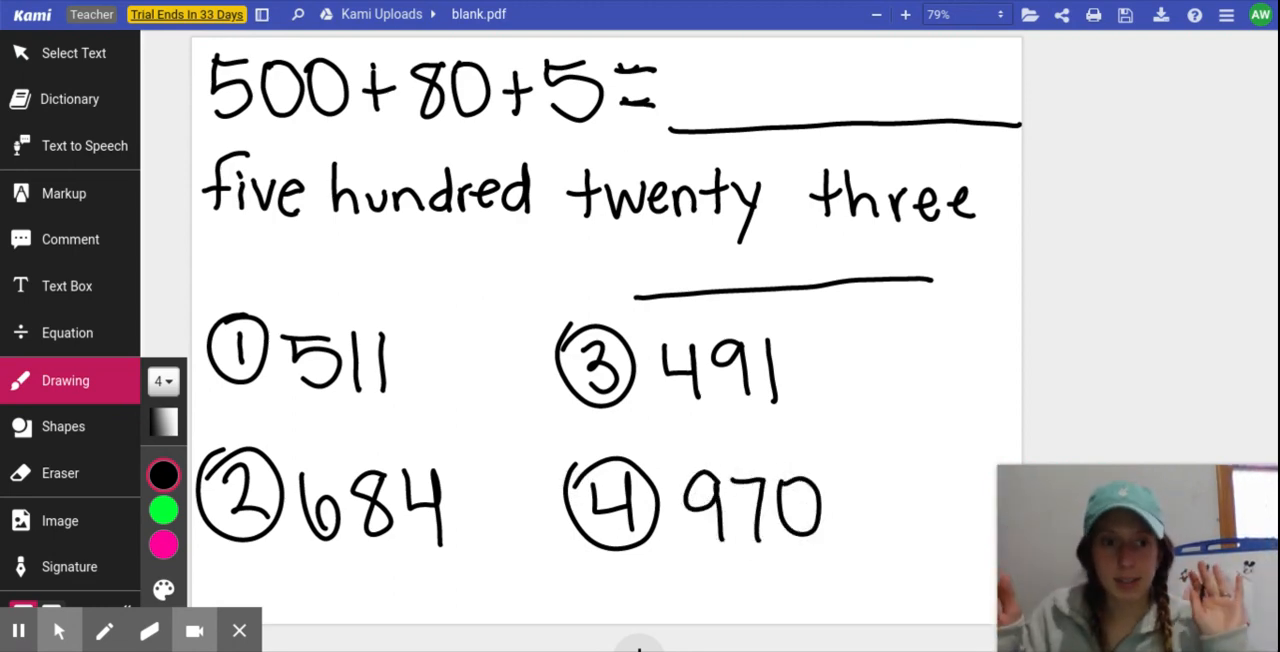